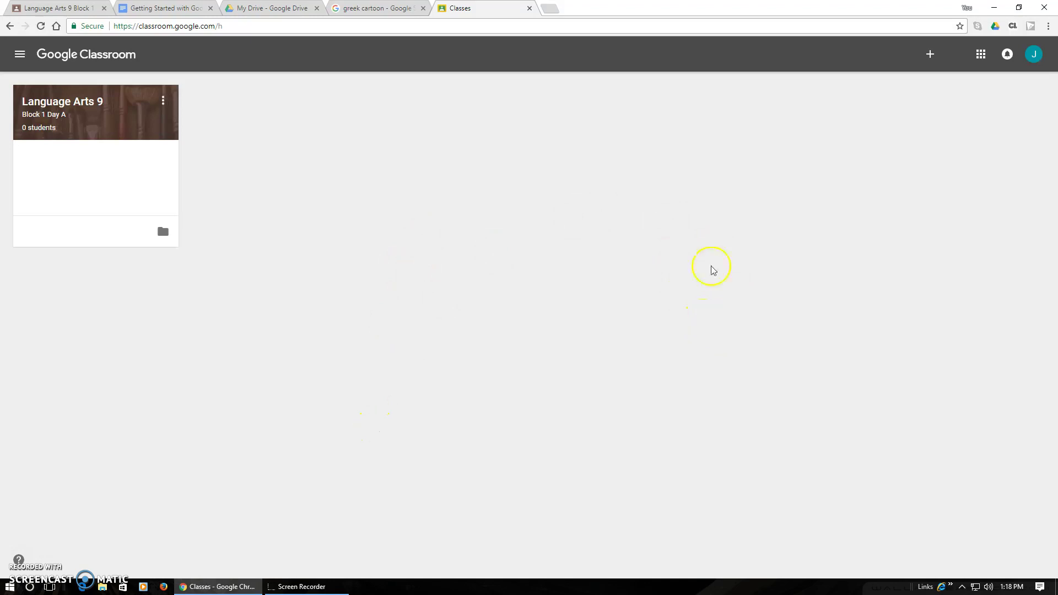
# Step: Create a class named "Language Arts 9" with the section "Day A Per 2" and dismiss the introductory navigation tip
pyautogui.click(931, 56)
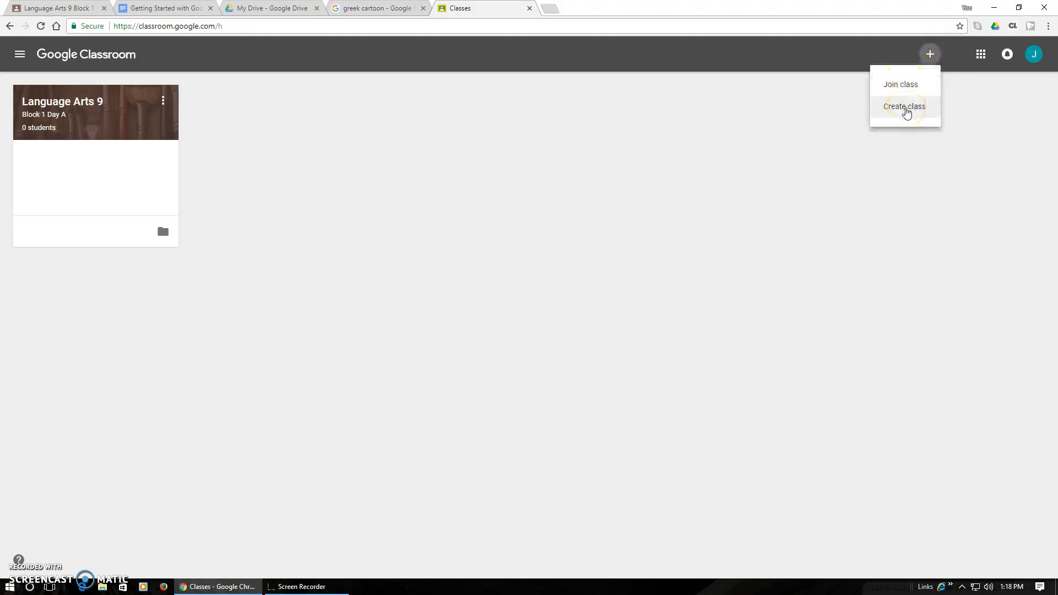
pyautogui.click(906, 112)
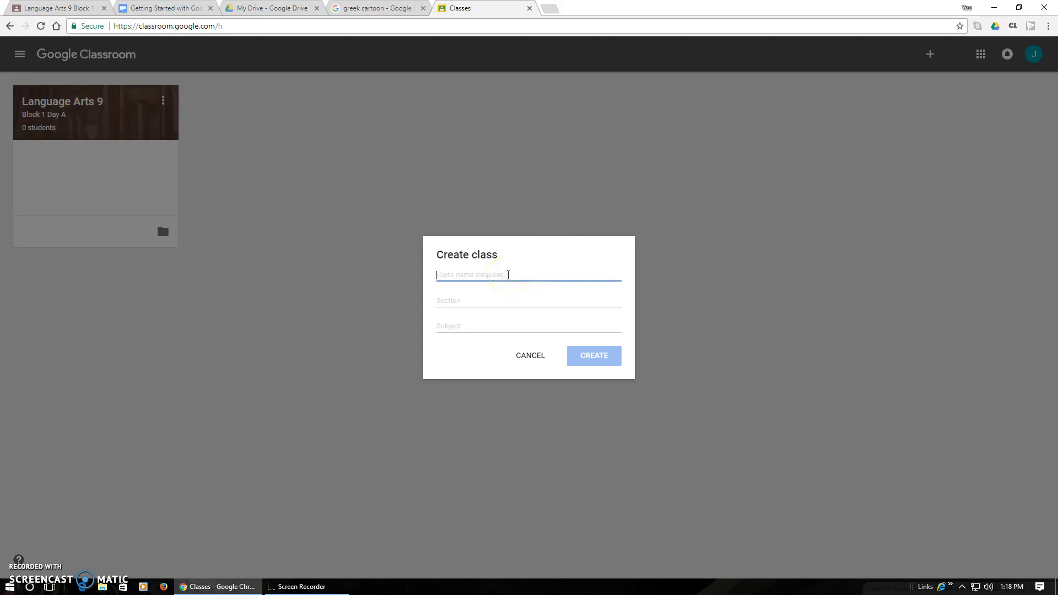
pyautogui.write('La')
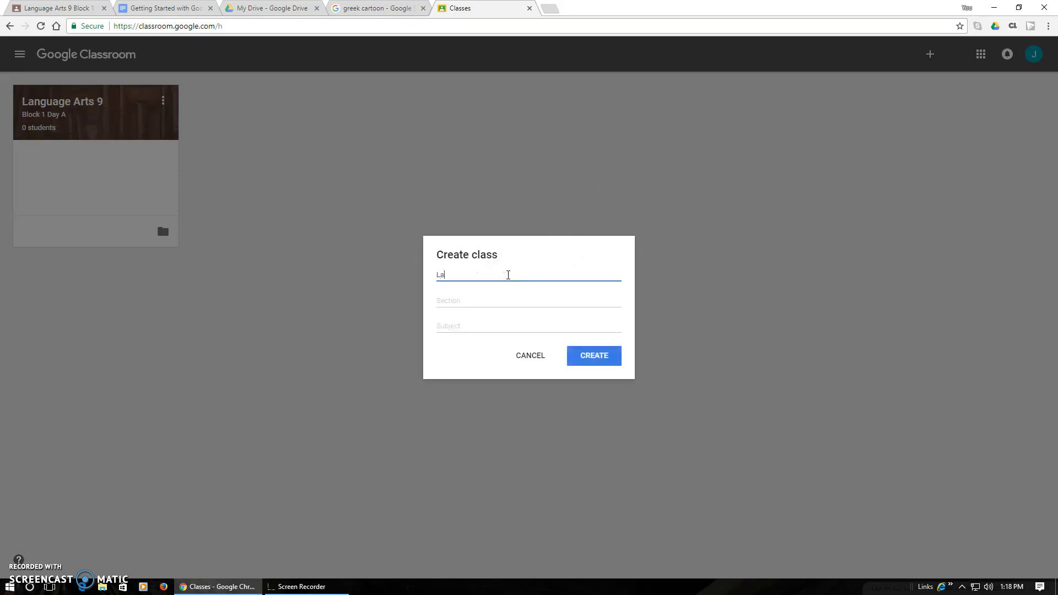
pyautogui.write('nguage Arts 9')
pyautogui.click(459, 300)
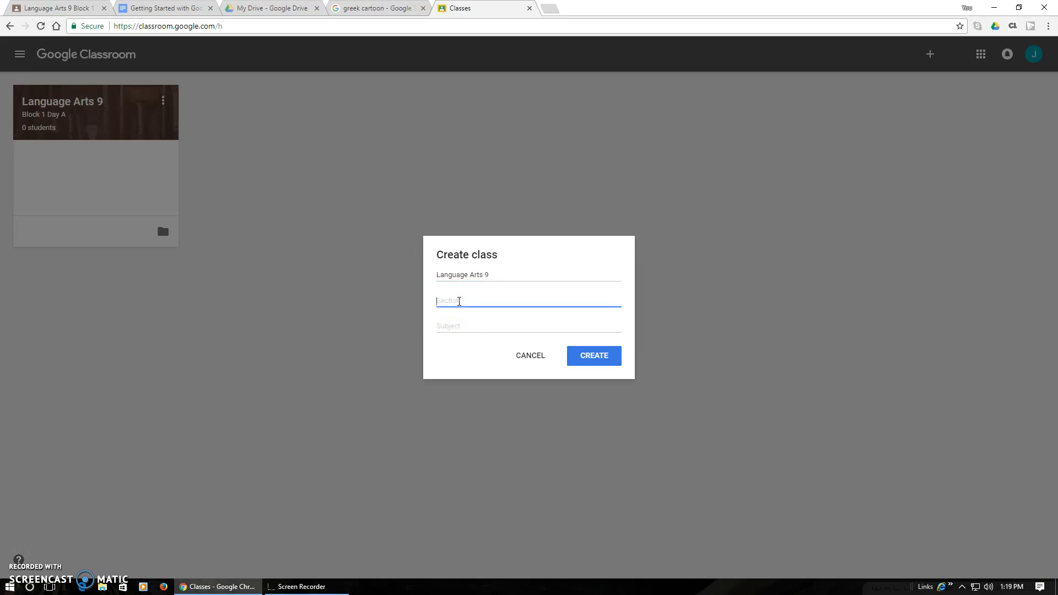
pyautogui.write('Day A Per 2')
pyautogui.click(447, 329)
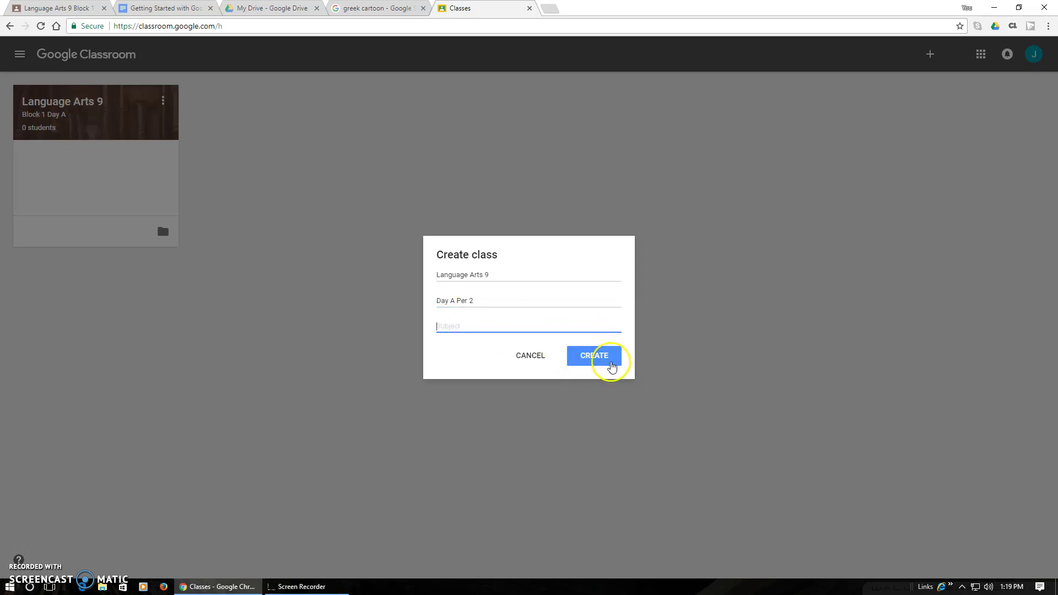
pyautogui.click(610, 366)
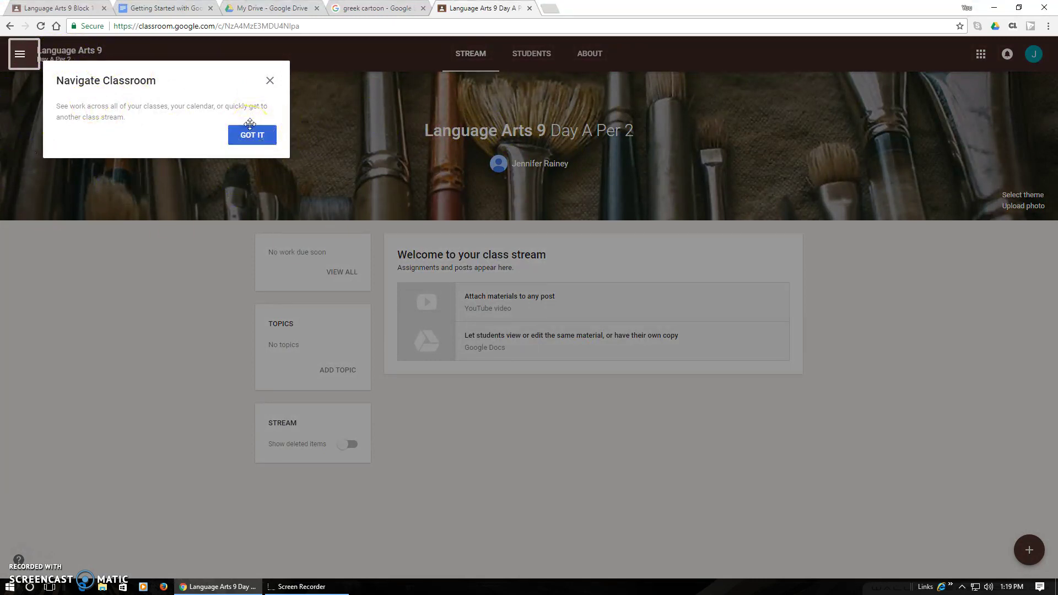
pyautogui.click(270, 82)
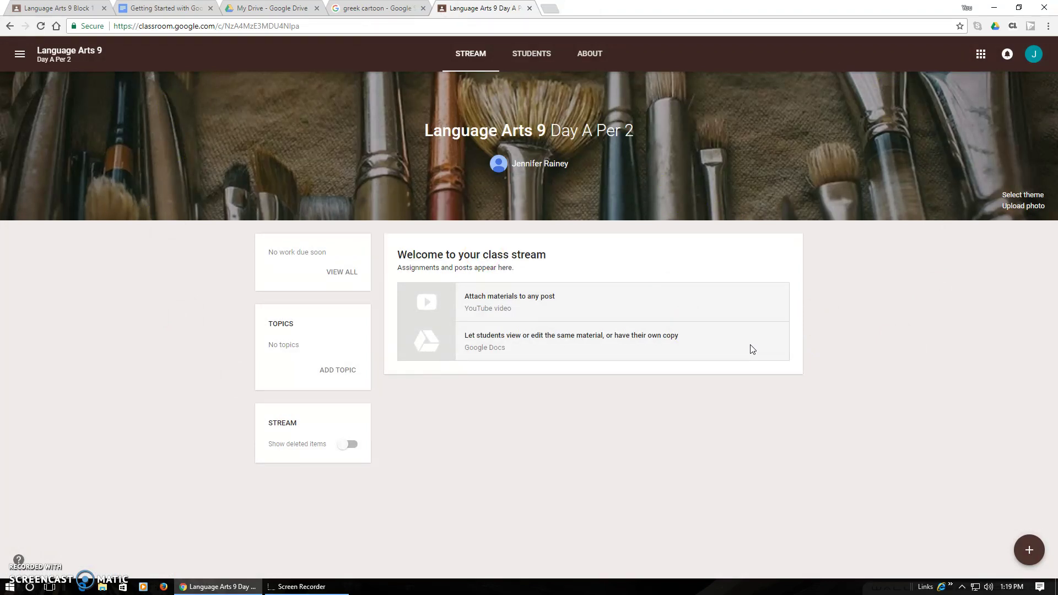
# Step: Enter "Room 100B" as the meeting place in the new class's About details
pyautogui.click(594, 58)
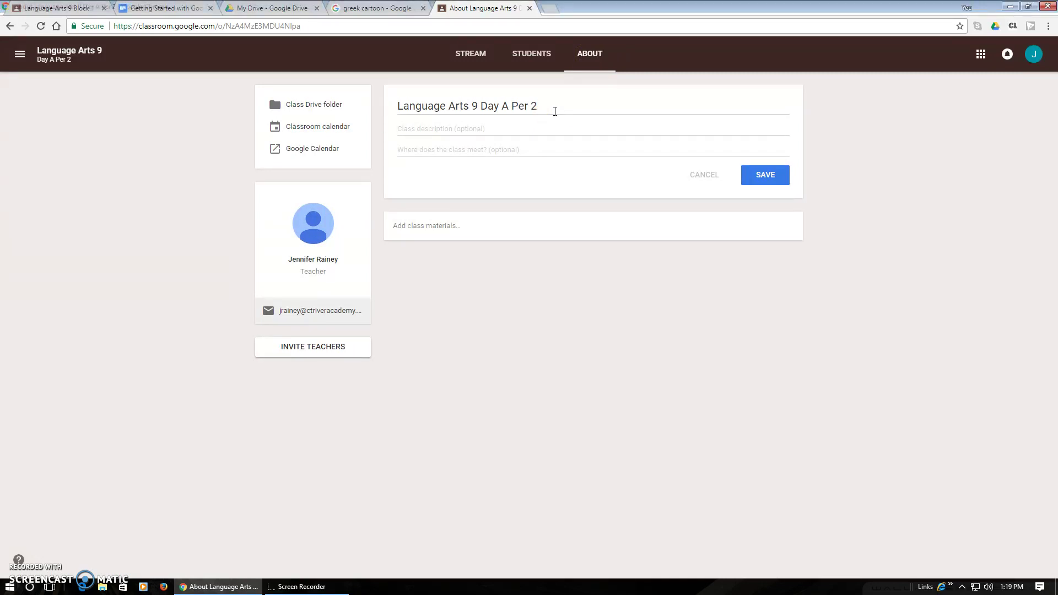
pyautogui.click(418, 130)
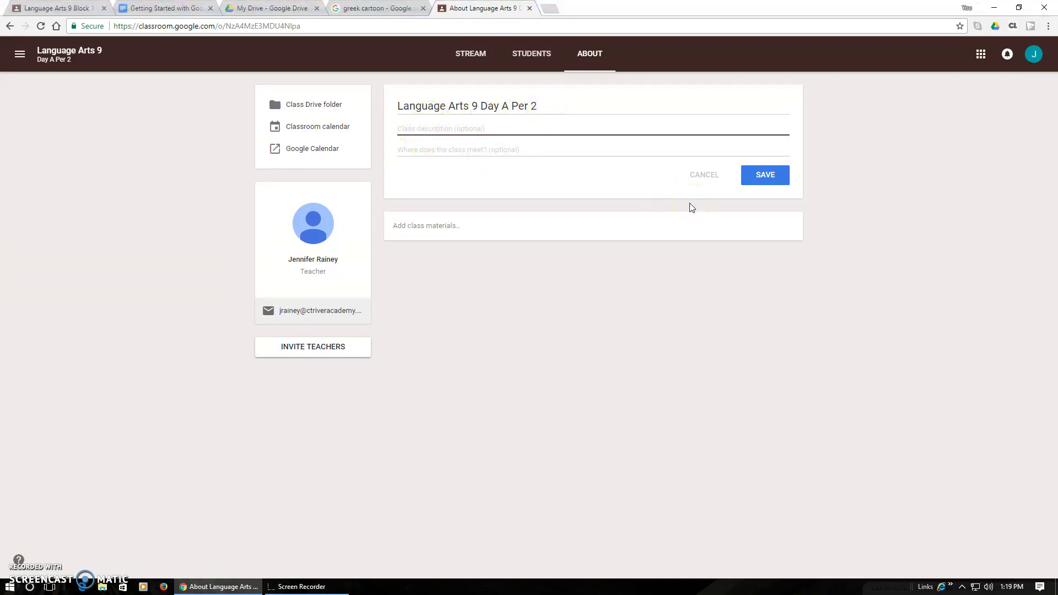
pyautogui.click(402, 150)
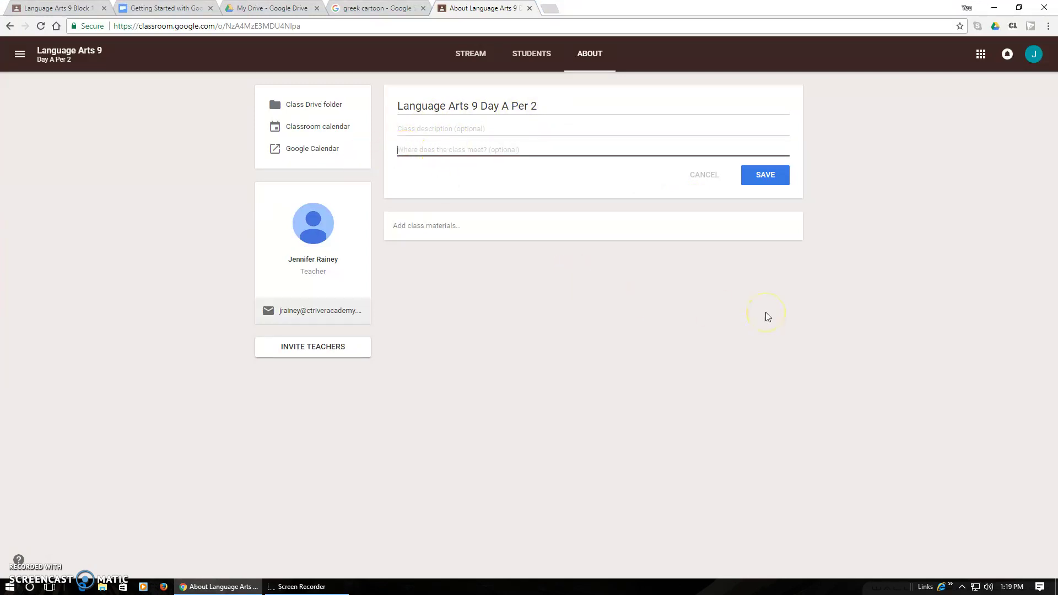
pyautogui.write('Room 100B')
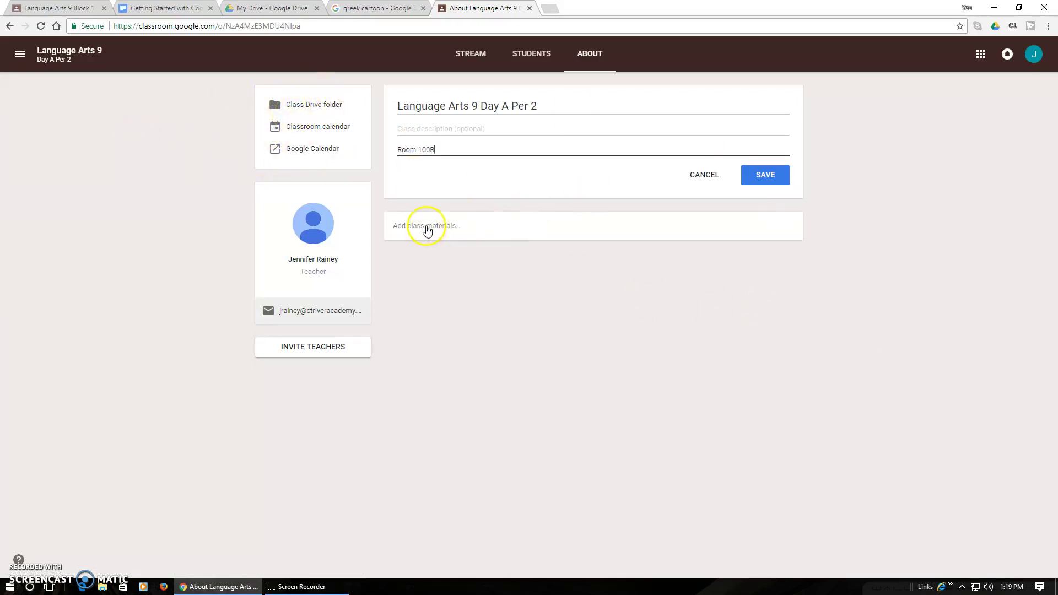
# Step: View the class materials form and the teacher invitation dialog without inviting anyone
pyautogui.click(427, 229)
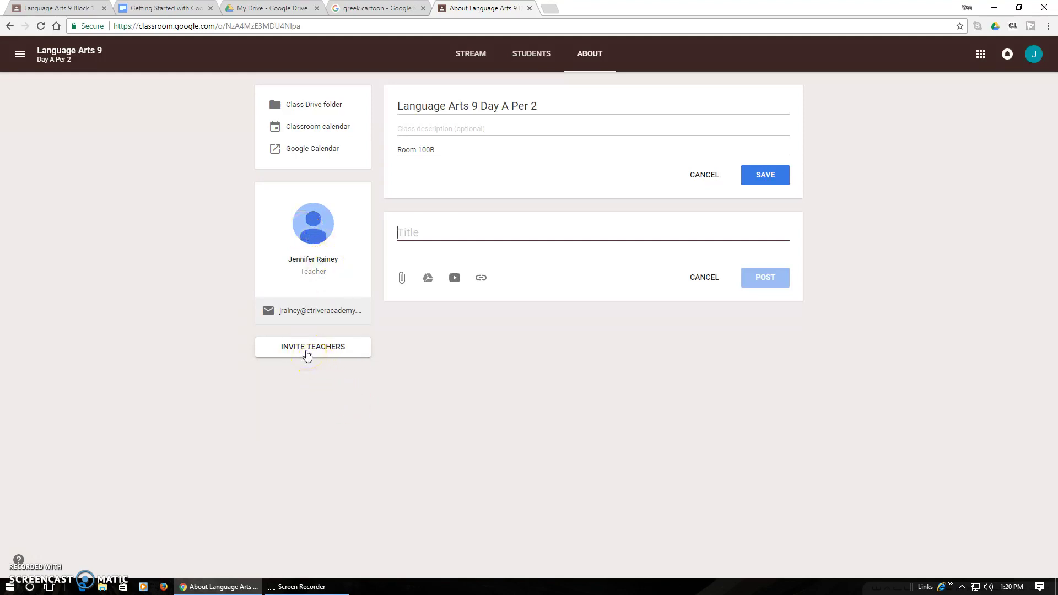
pyautogui.click(308, 352)
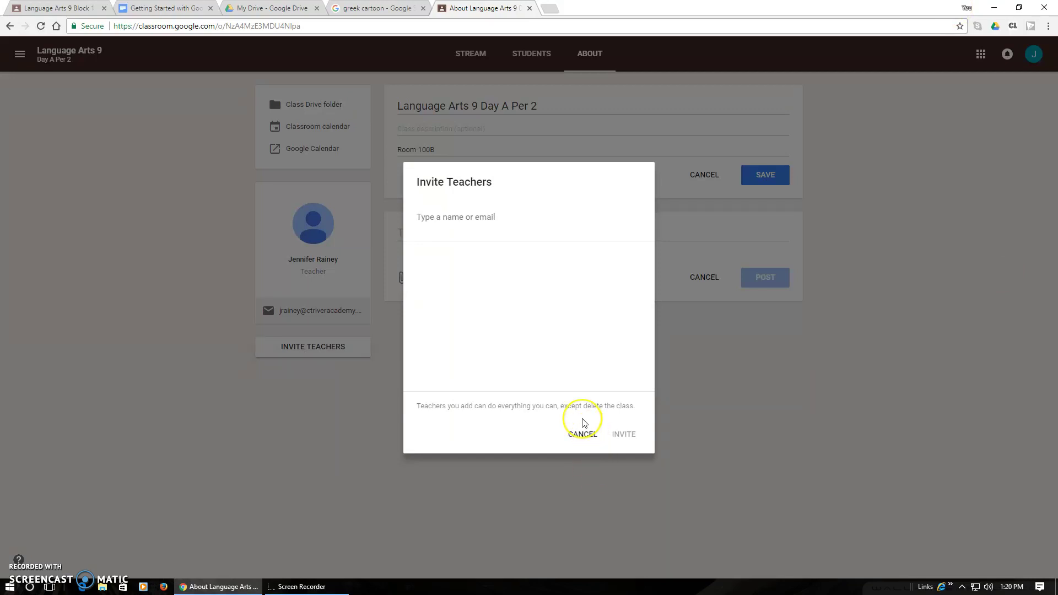
pyautogui.click(588, 436)
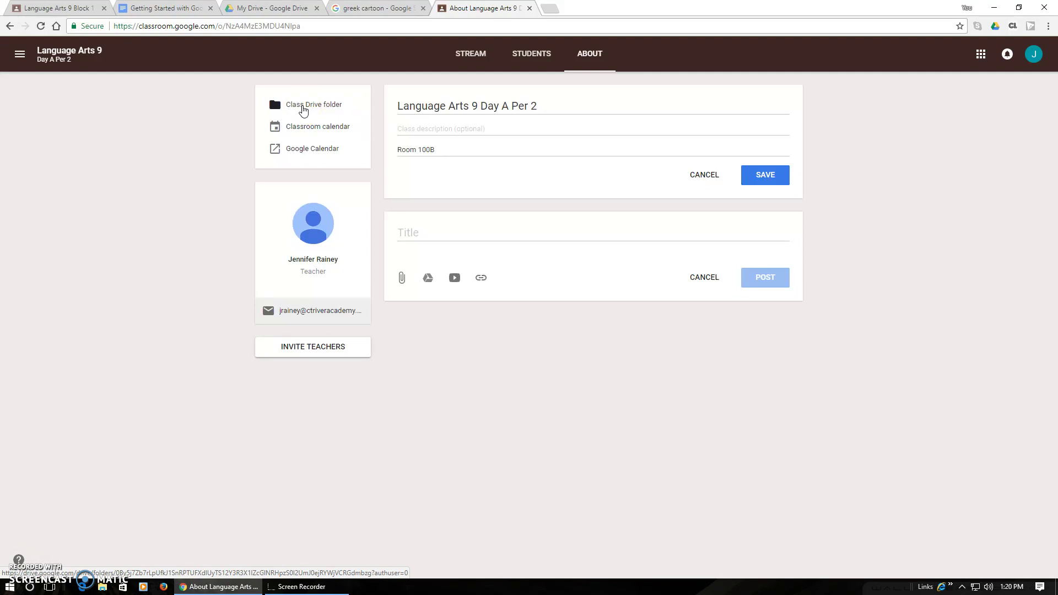
# Step: Return to the class stream and add a topic named "Vocabulary"
pyautogui.click(457, 59)
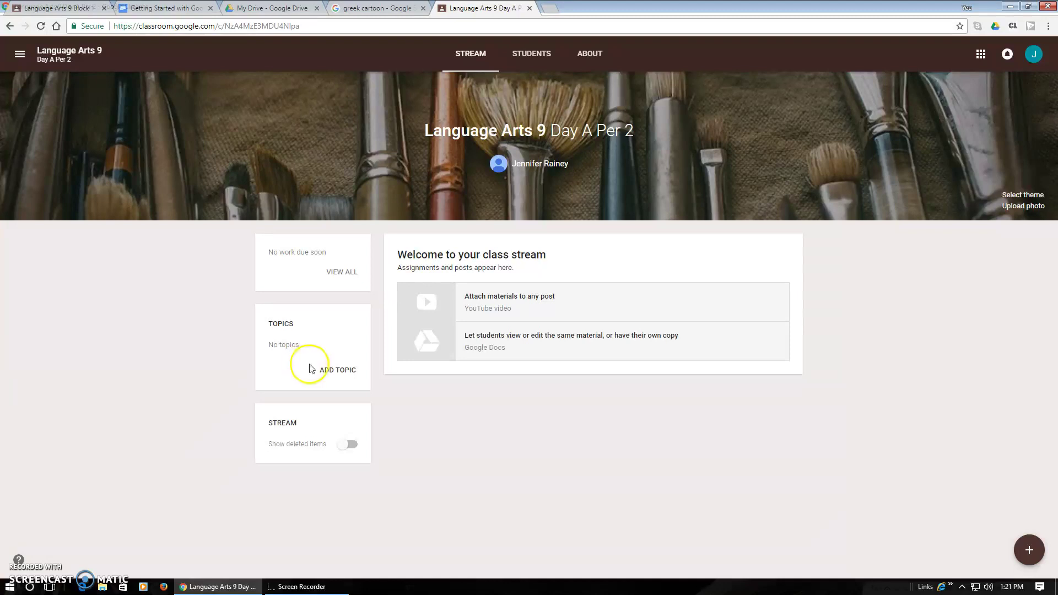
pyautogui.click(337, 377)
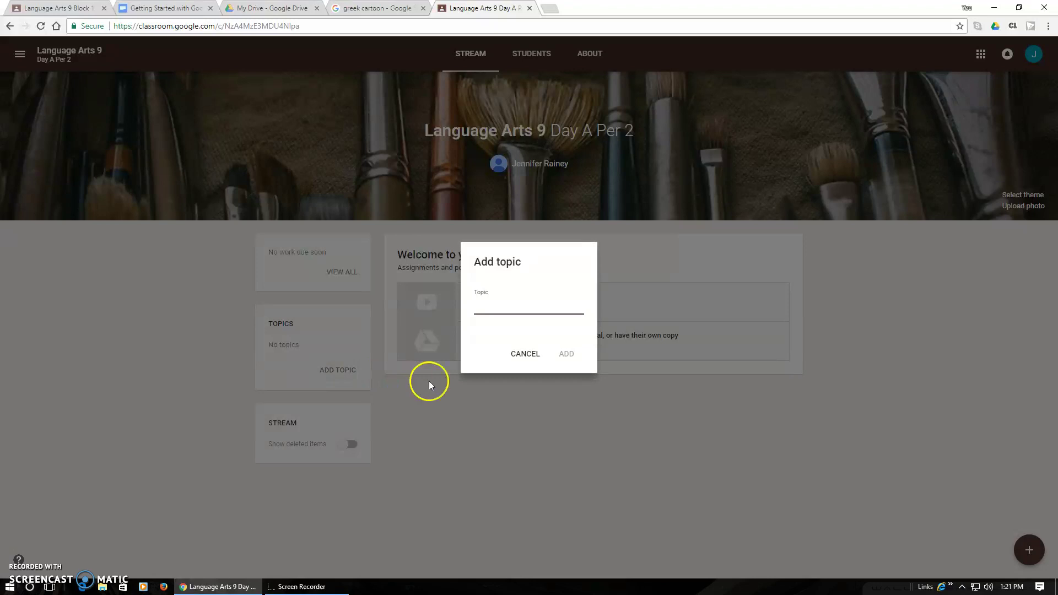
pyautogui.write('Vocabulary')
pyautogui.click(566, 354)
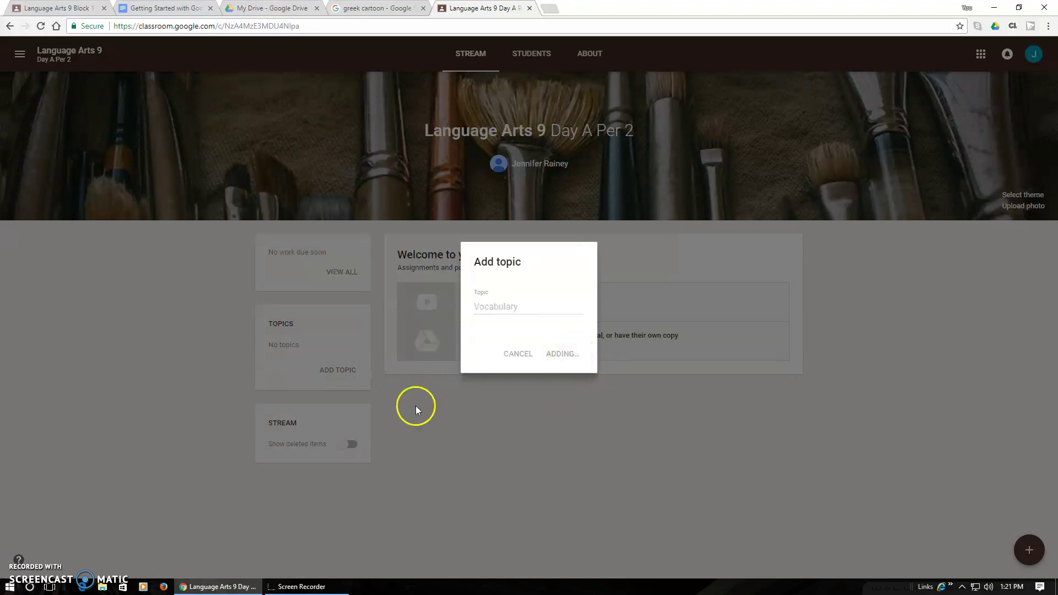
# Step: Add two more topics to the class stream, "Essay Project" and "Capstone Project"
pyautogui.click(339, 375)
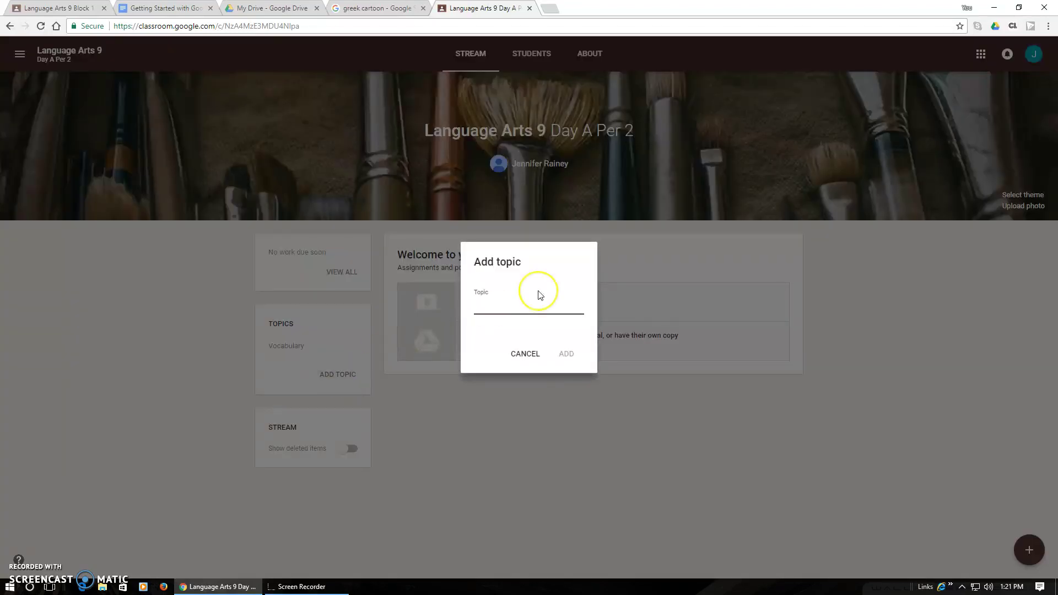
pyautogui.write('Essay Project')
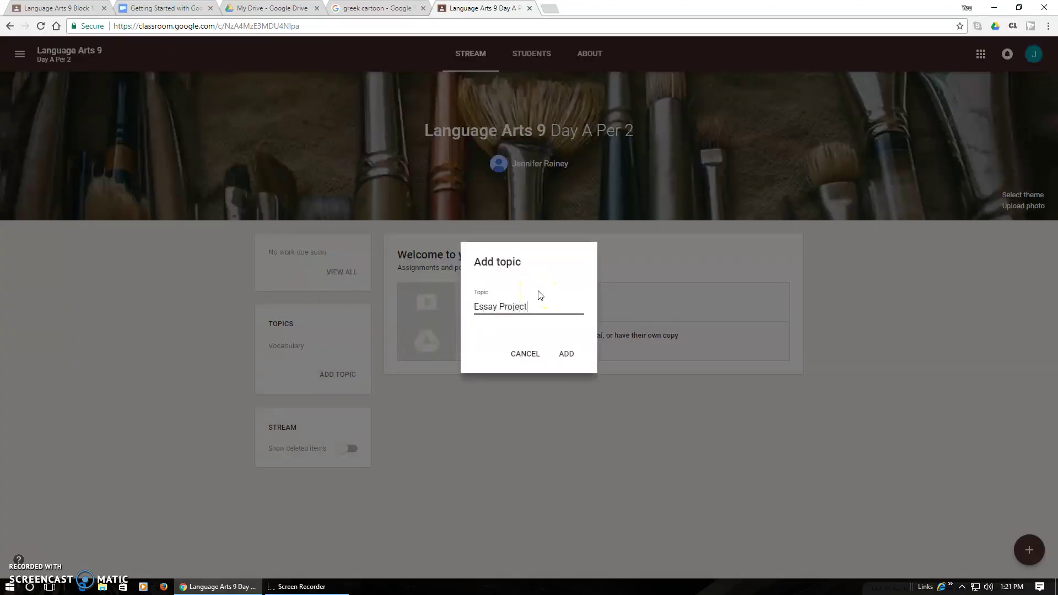
pyautogui.click(568, 357)
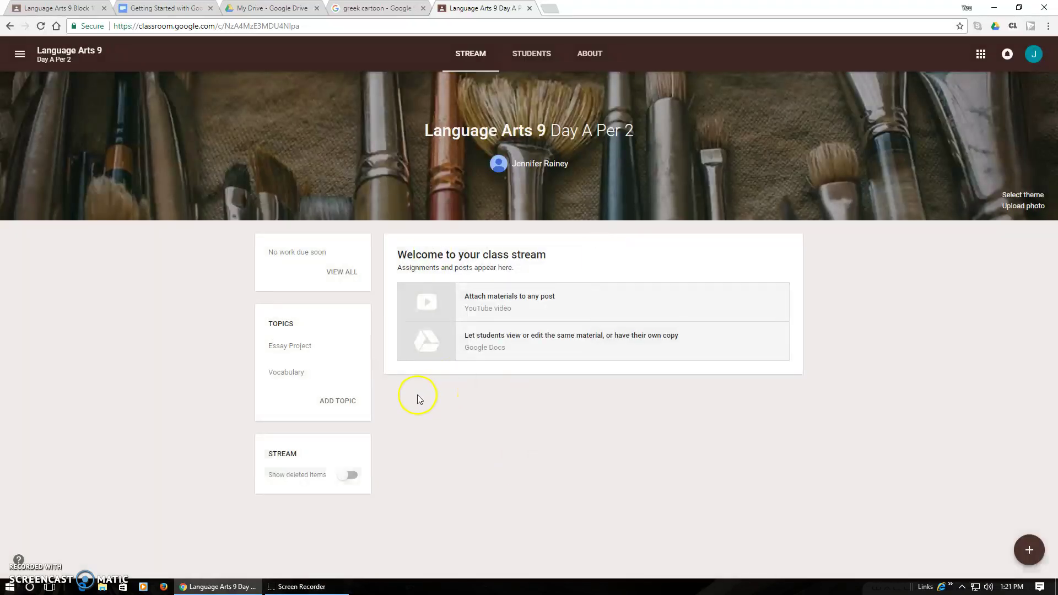
pyautogui.click(329, 413)
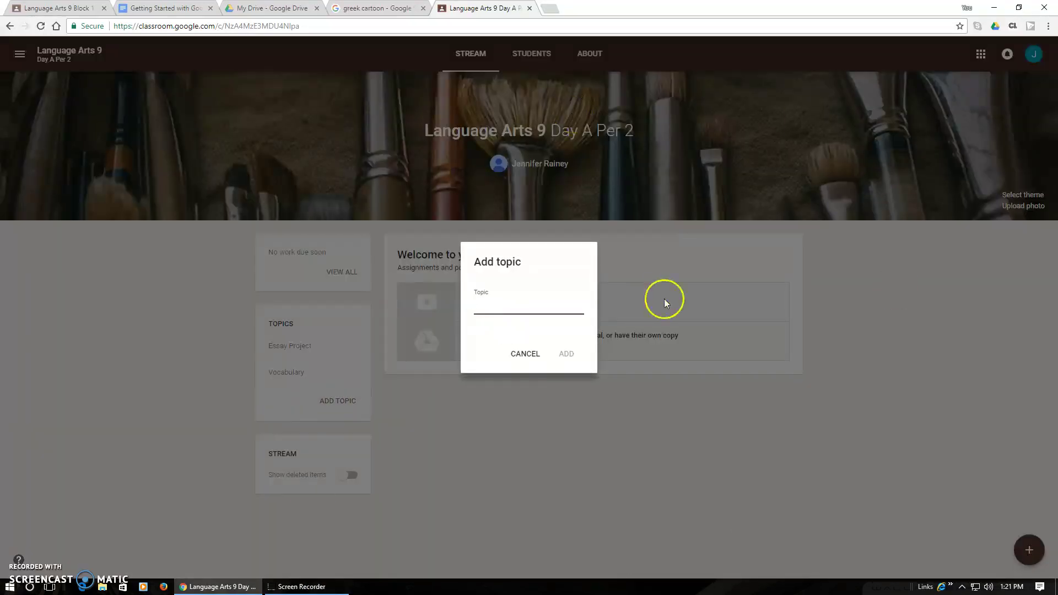
pyautogui.write('Capstone Project')
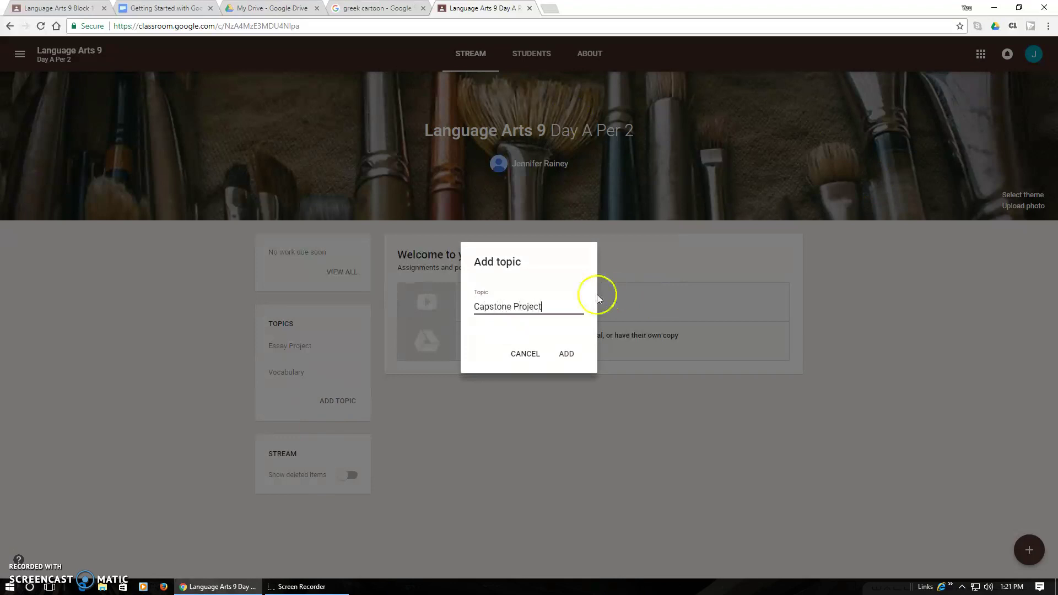
pyautogui.click(564, 354)
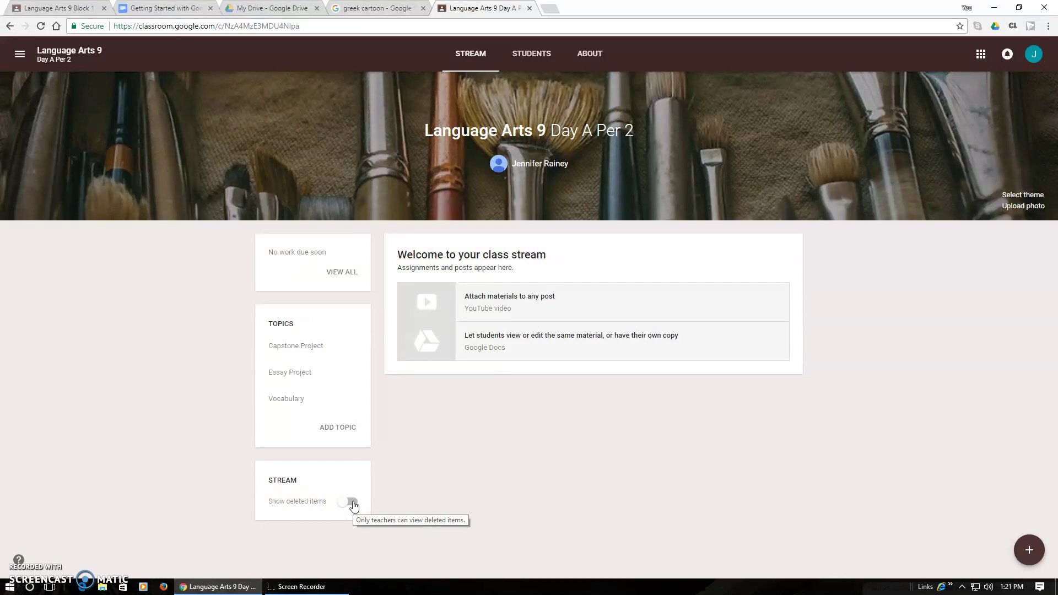
# Step: Start an announcement for all students with the text "Please view the video on YouTube about the book."
pyautogui.click(1041, 559)
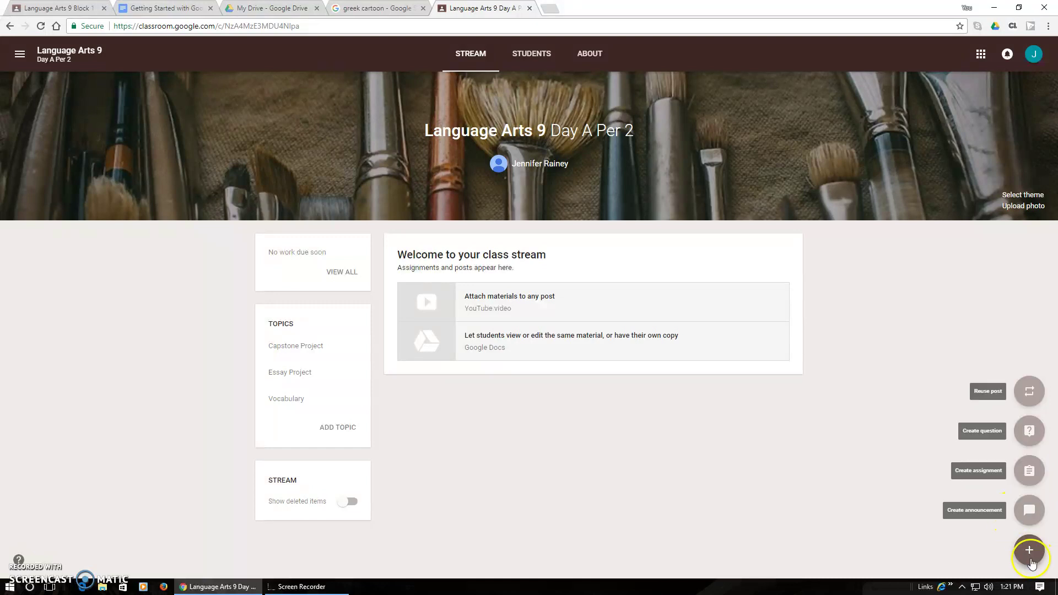
pyautogui.click(1035, 511)
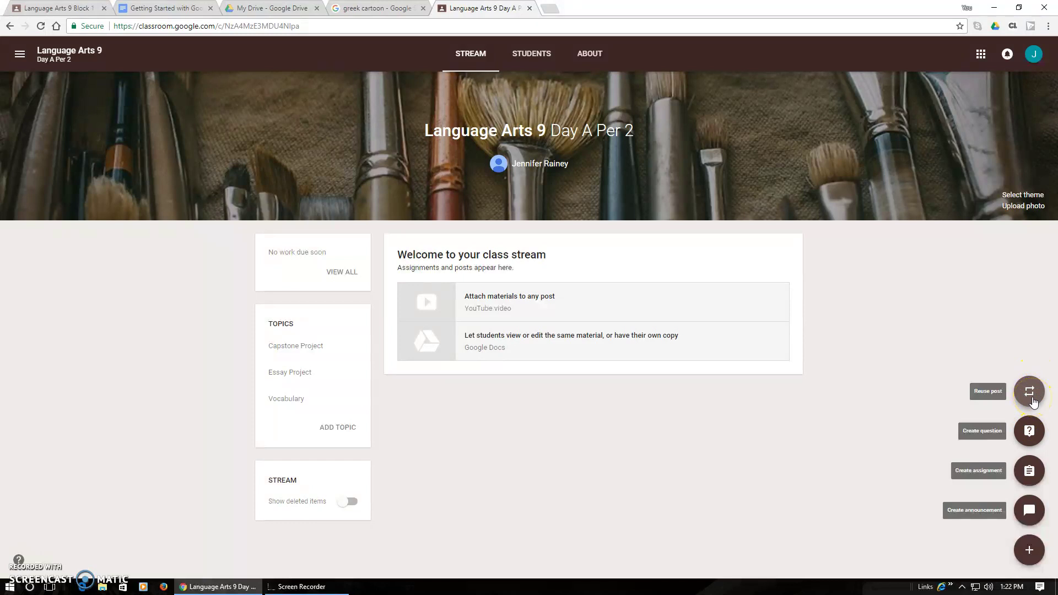
pyautogui.click(1030, 508)
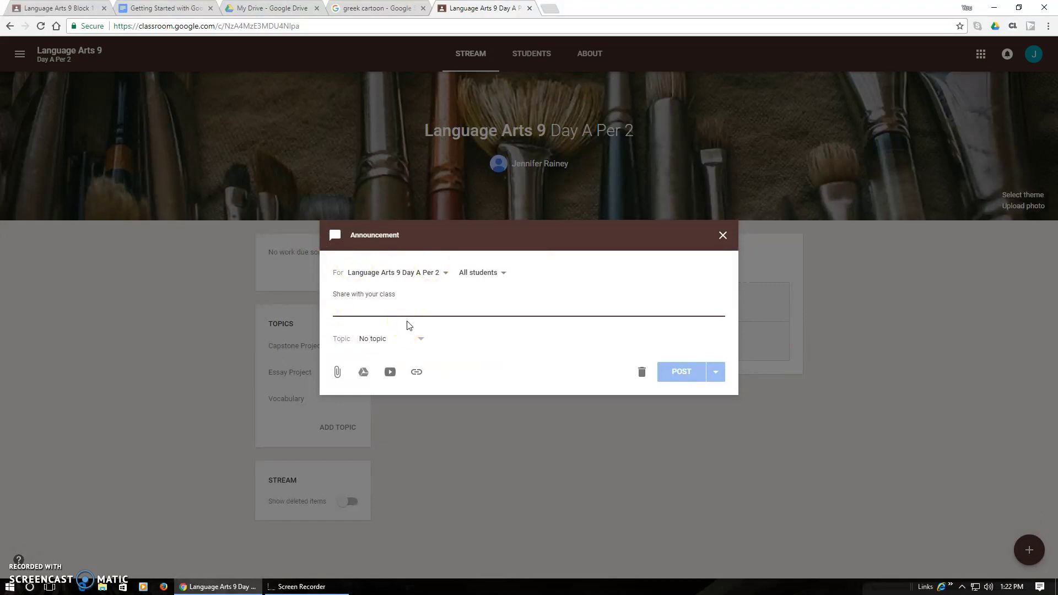
pyautogui.write('Please view the vid')
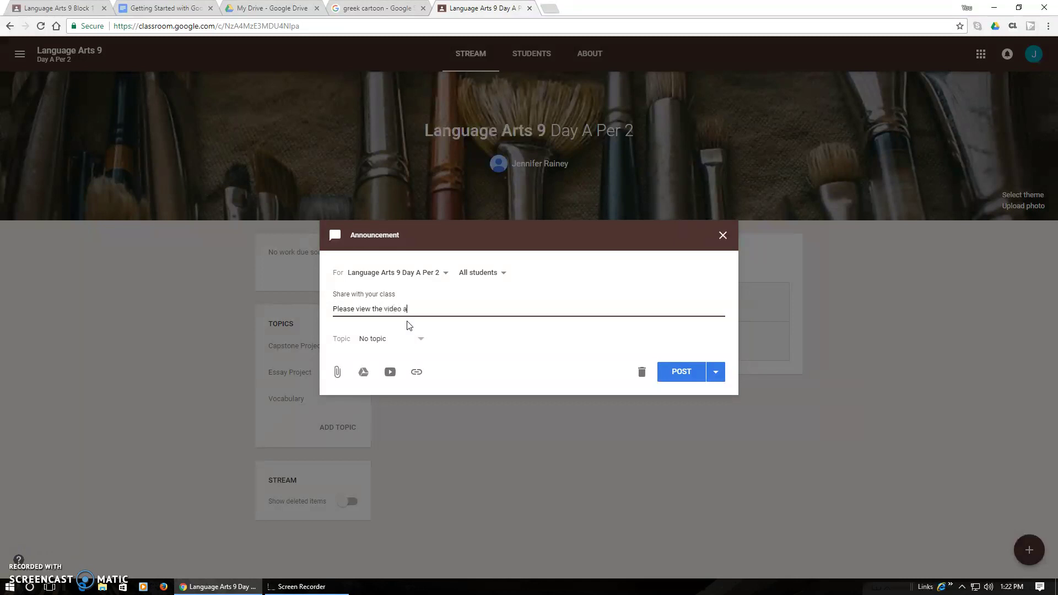
pyautogui.write('eo on YouTube about the book.')
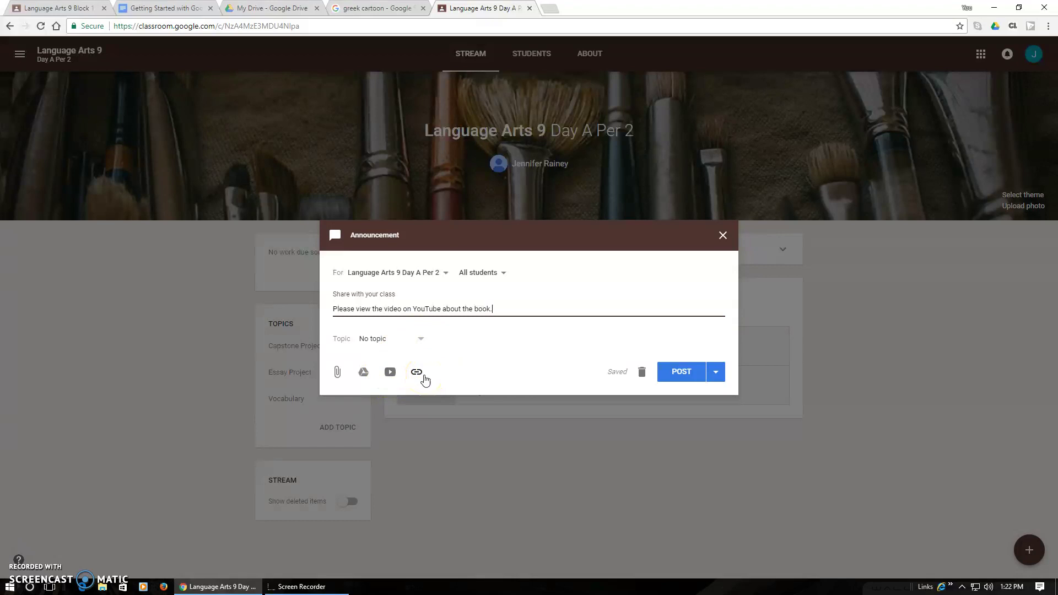
# Step: Attach the YouTube video "Holden, JD, and the Red Cap- The Catcher in the Rye Part 2", found with "crash course catcher rye", and post the announcement
pyautogui.click(391, 373)
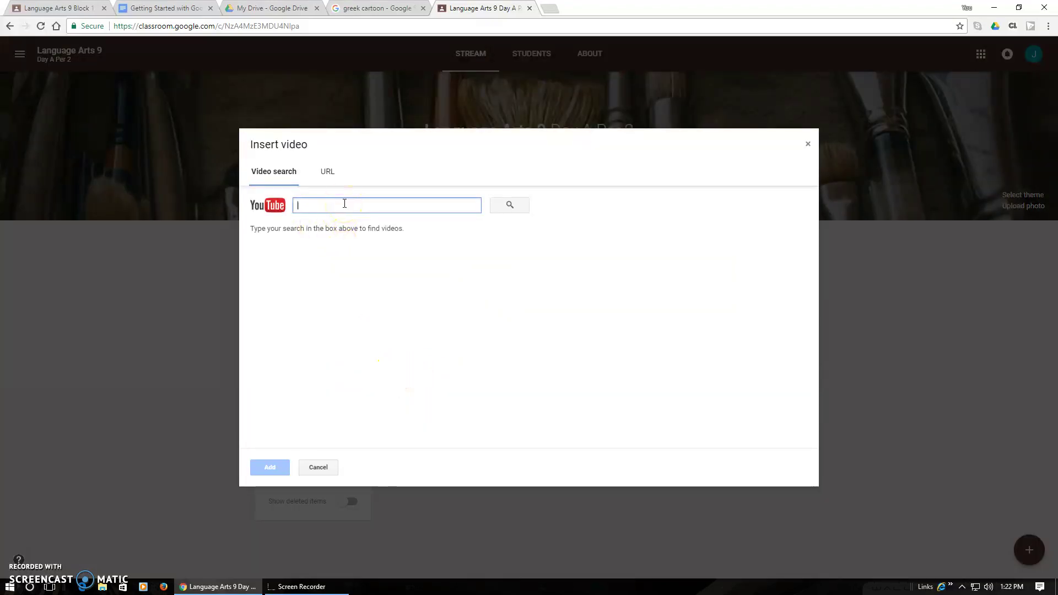
pyautogui.write('crash course catcher rye')
pyautogui.press('Return')
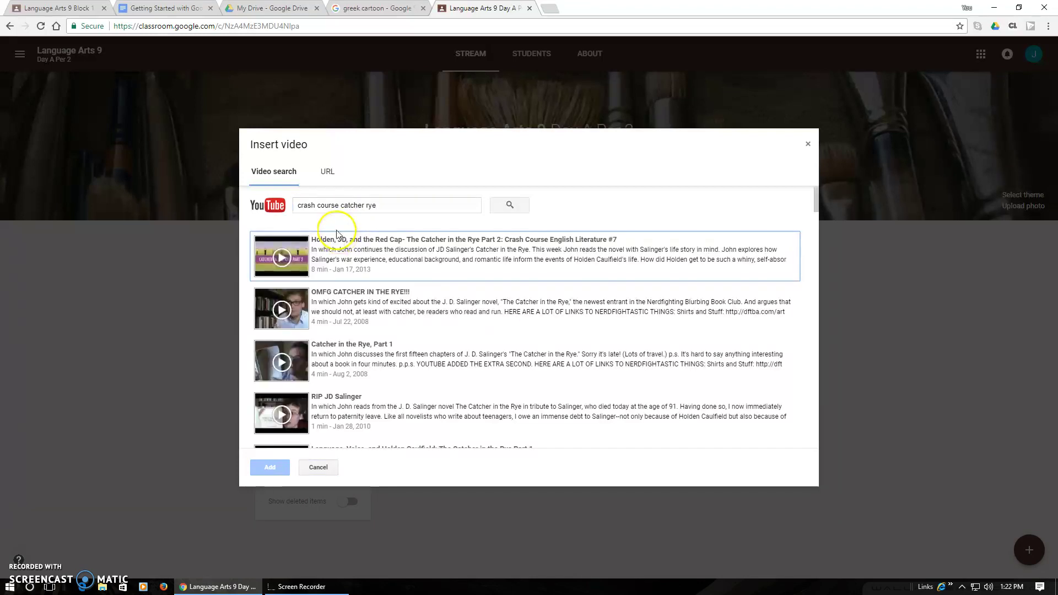
pyautogui.click(446, 256)
pyautogui.click(262, 469)
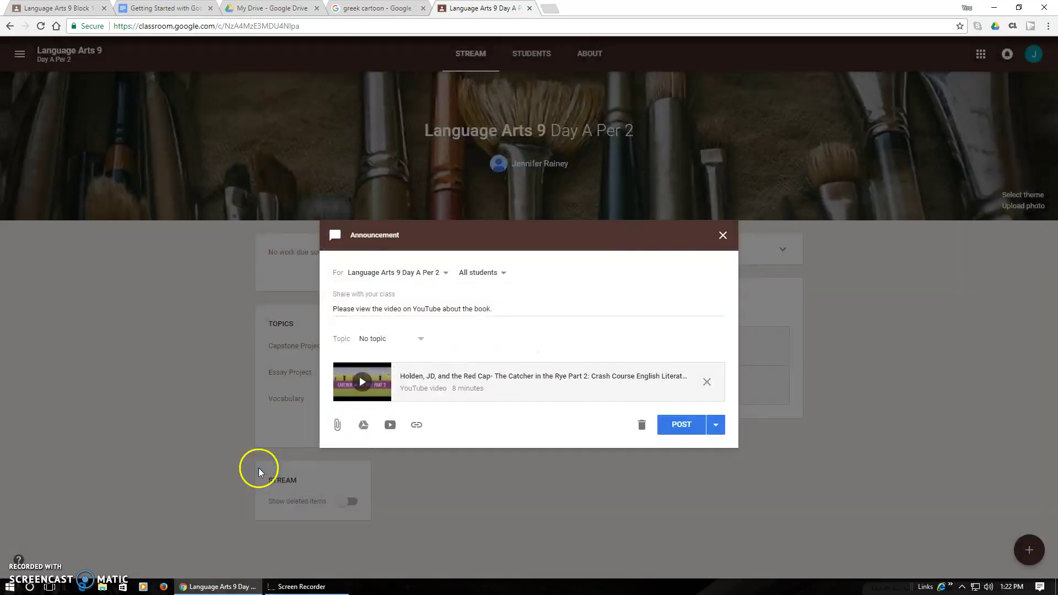
pyautogui.click(681, 429)
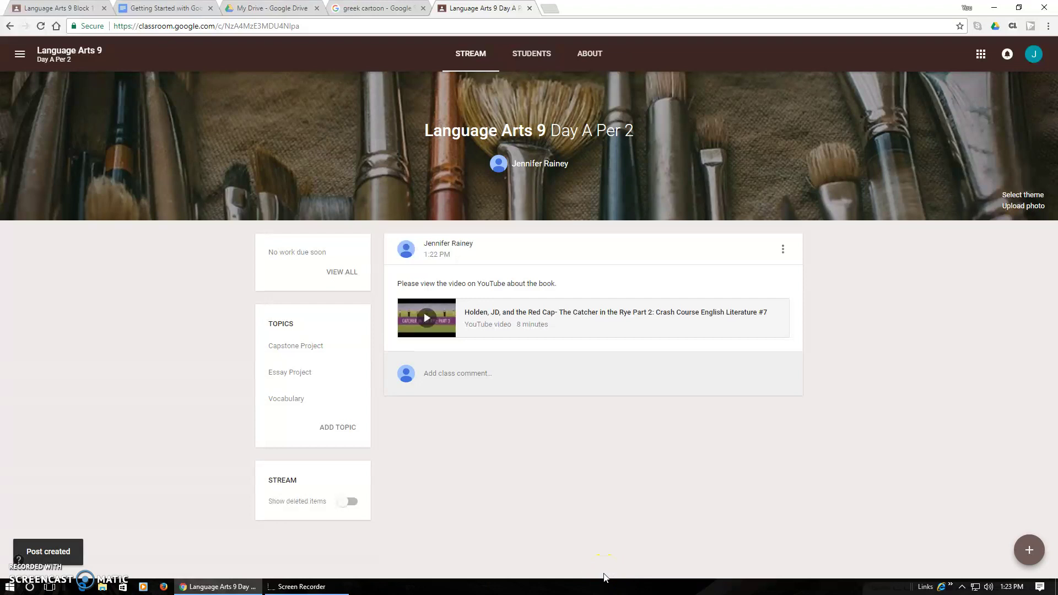
# Step: Start an assignment for all students titled "Please complete the vocabulary worksheet for Friday." and set its due date to Aug 25, 2017
pyautogui.moveTo(1028, 546)
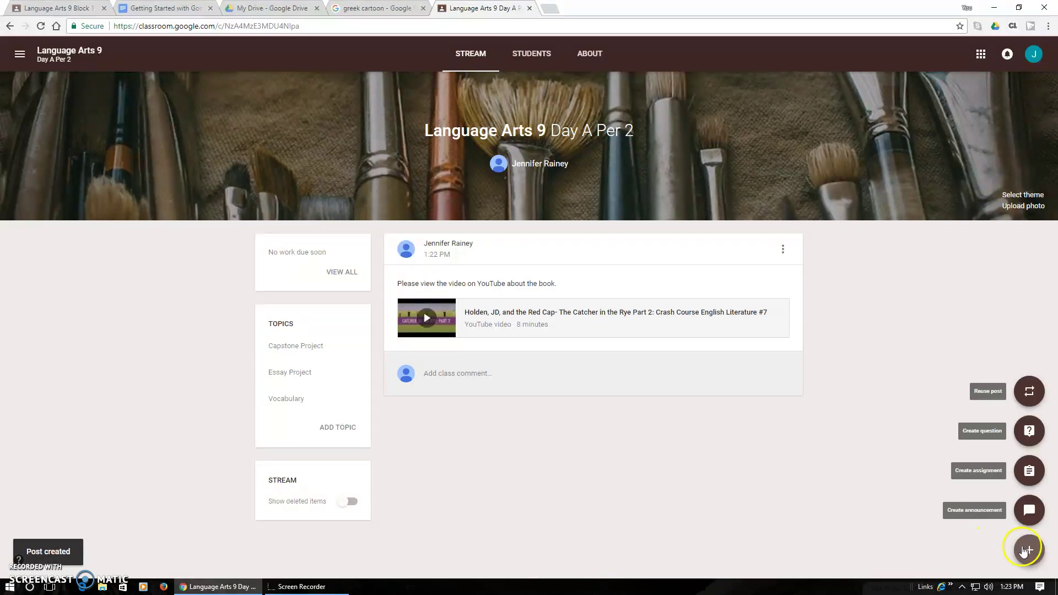
pyautogui.click(1029, 471)
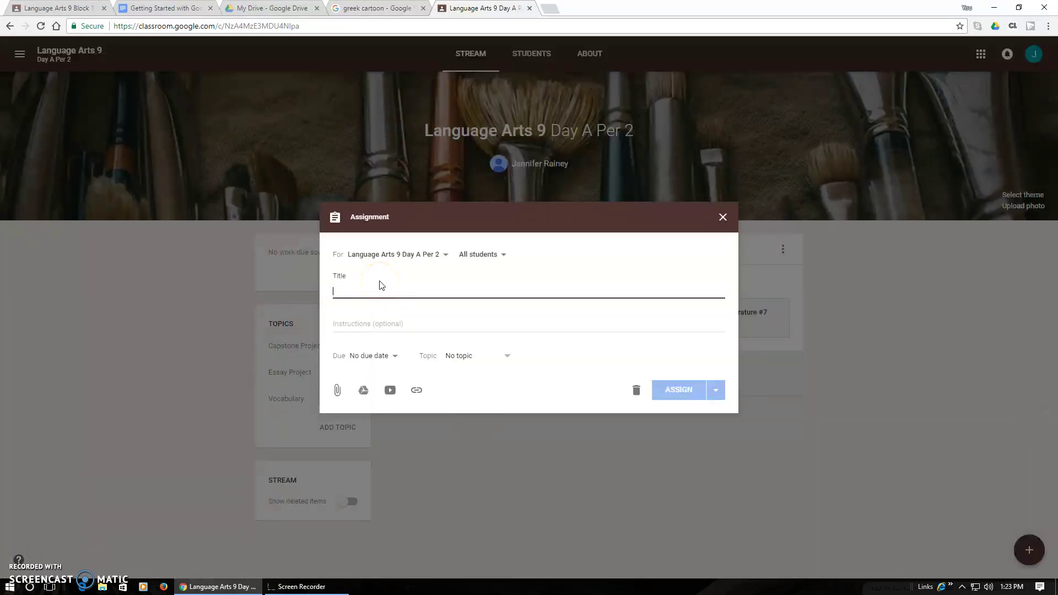
pyautogui.write('Please complete the ')
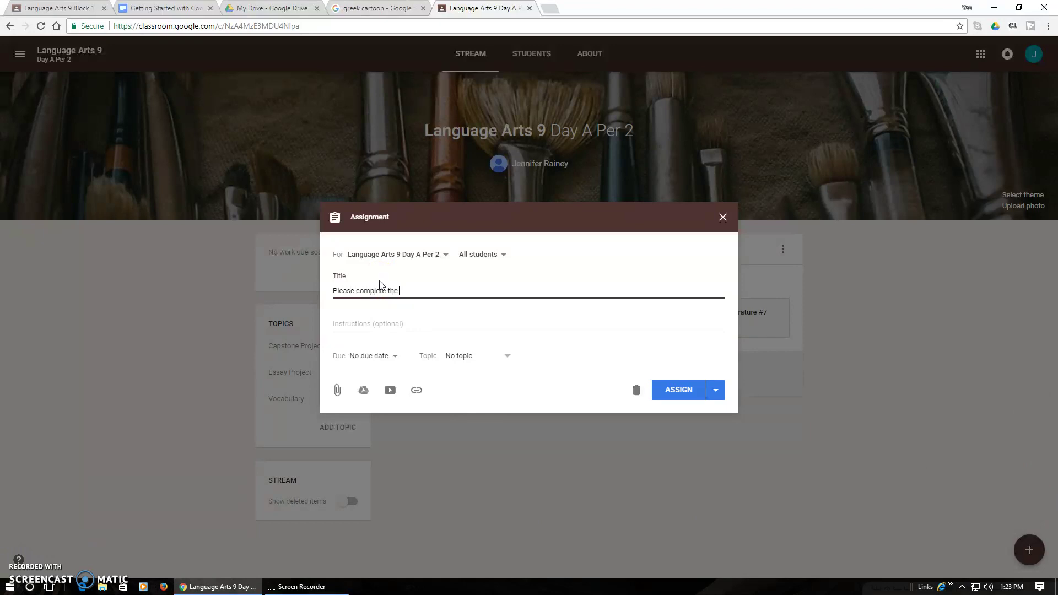
pyautogui.write('cocabulary worksheet for Friday.')
pyautogui.click(386, 357)
pyautogui.click(385, 395)
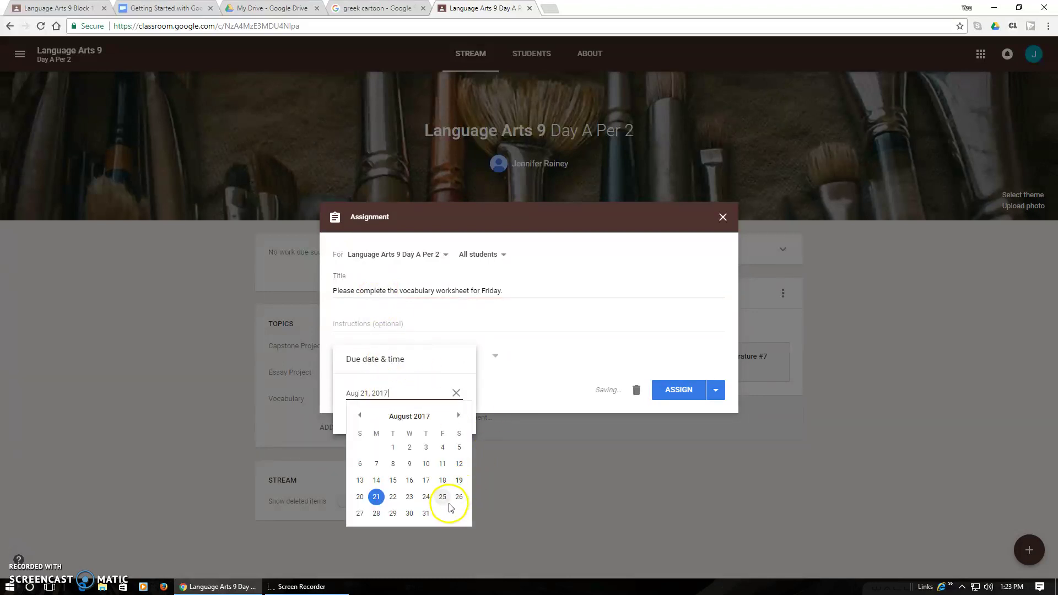
pyautogui.click(442, 496)
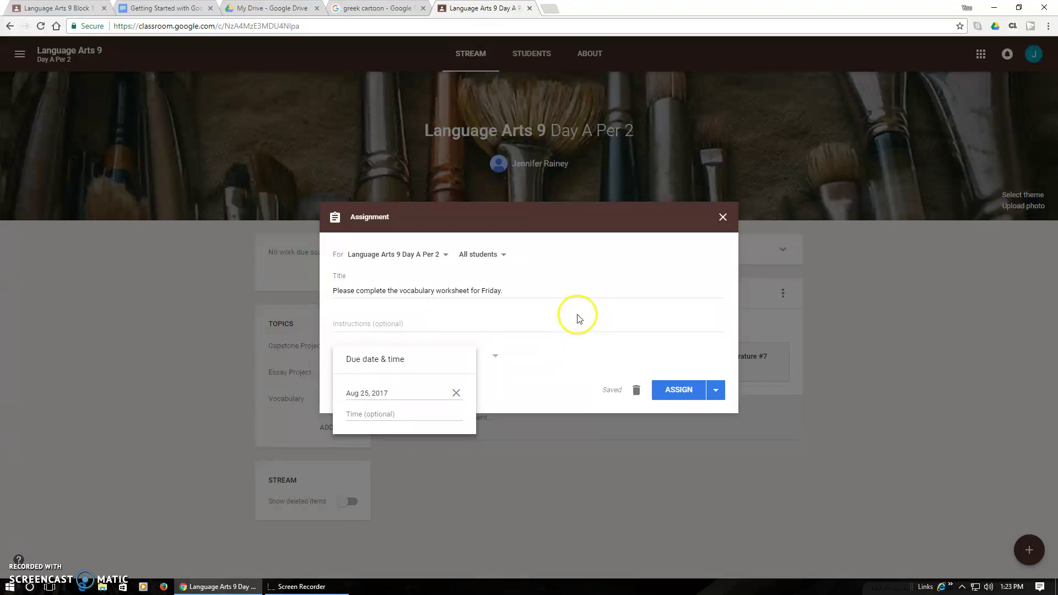
# Step: Move the assignment's title sentence into the instructions and title the assignment "Vocabulary Worksheet"
pyautogui.moveTo(503, 291); pyautogui.dragTo(219, 289)
pyautogui.hotkey('ctrl', 'c')
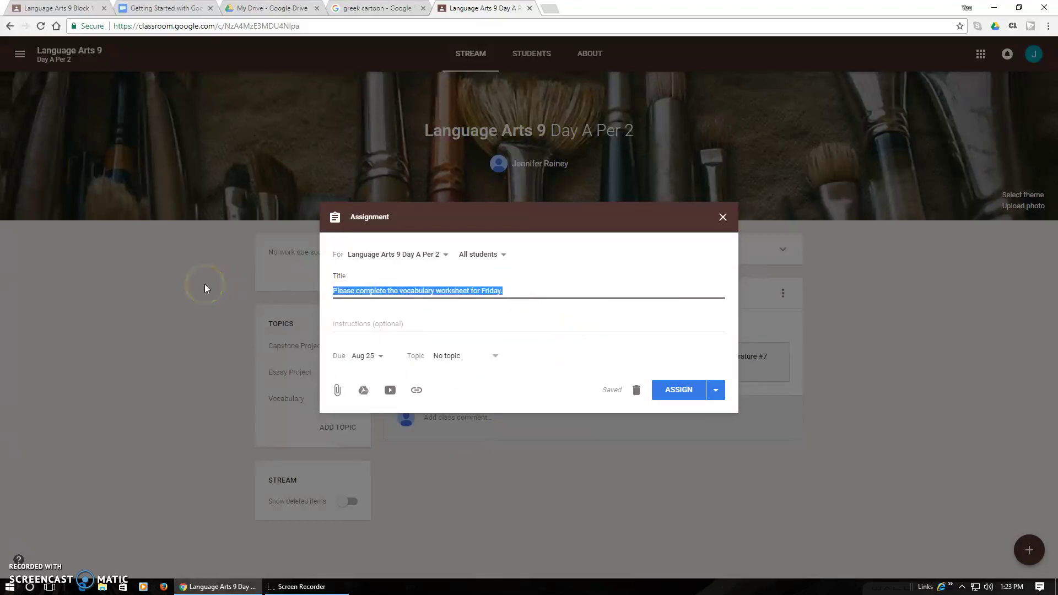
pyautogui.press('BackSpace')
pyautogui.click(344, 325)
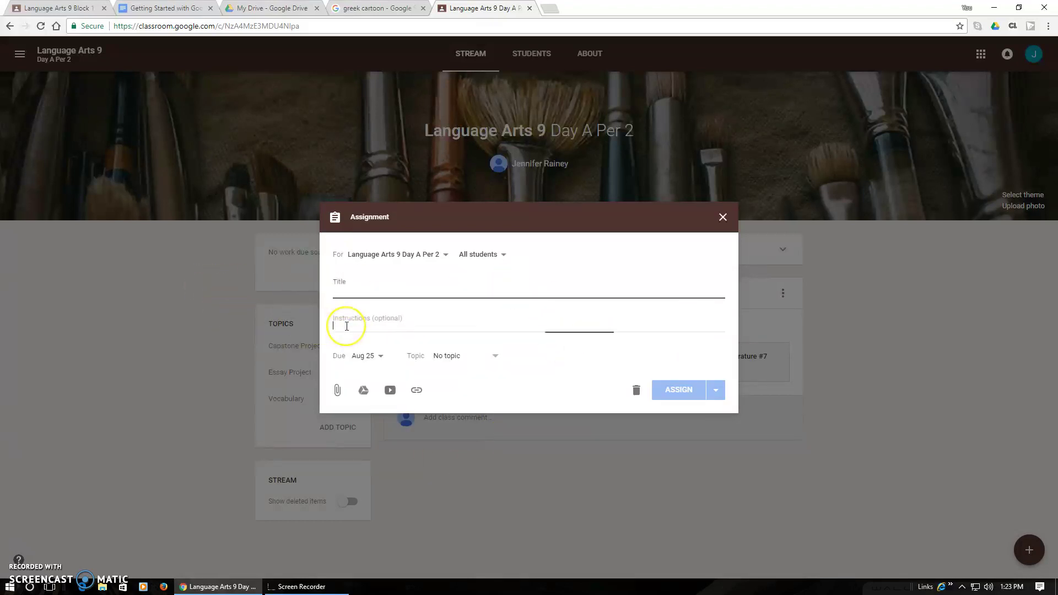
pyautogui.hotkey('ctrl', 'v')
pyautogui.click(344, 291)
pyautogui.write('Vocab')
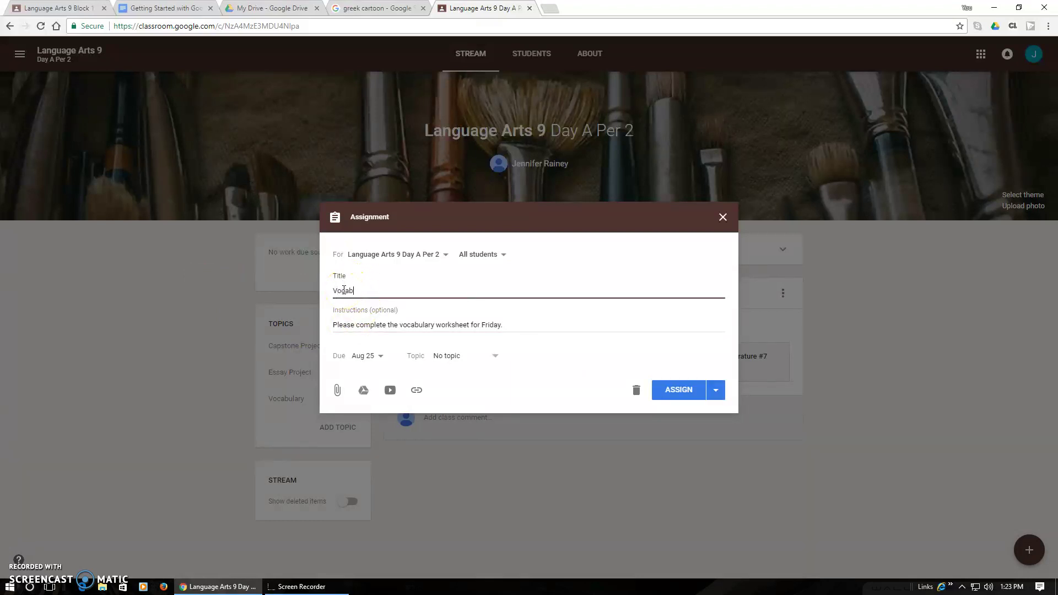
pyautogui.write('ulary Worksheet')
# Step: Attach the recent Google Drive file "Vocabulary Assignment" to the assignment and set the topic to Vocabulary
pyautogui.click(365, 392)
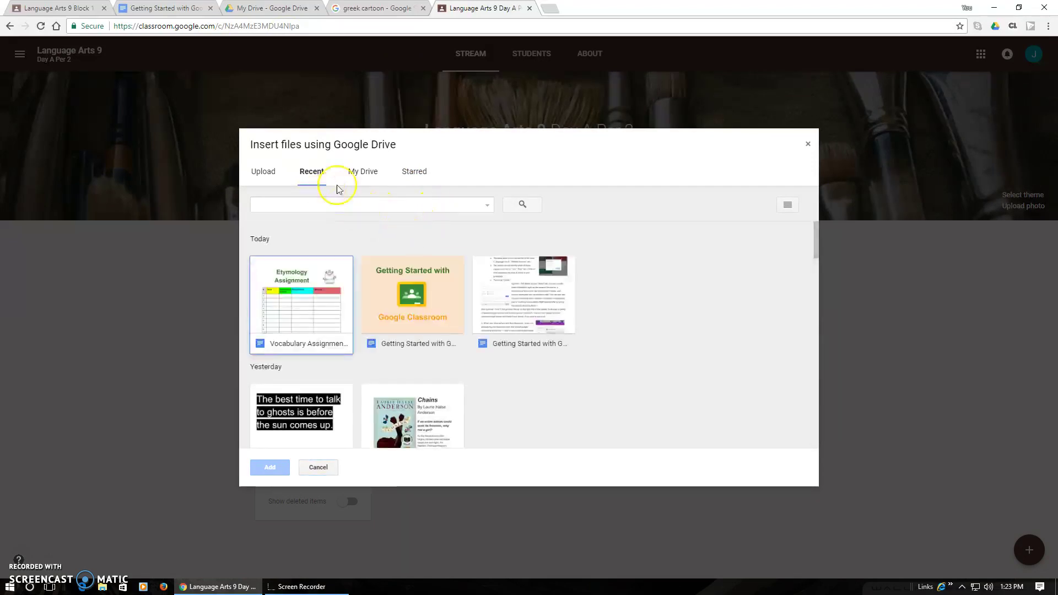
pyautogui.click(268, 281)
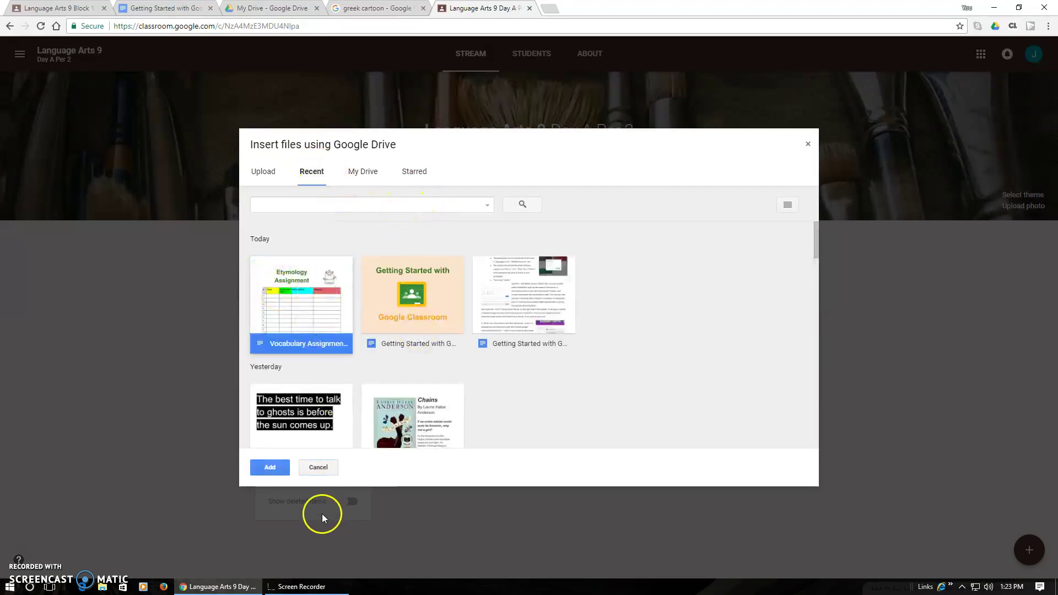
pyautogui.click(271, 469)
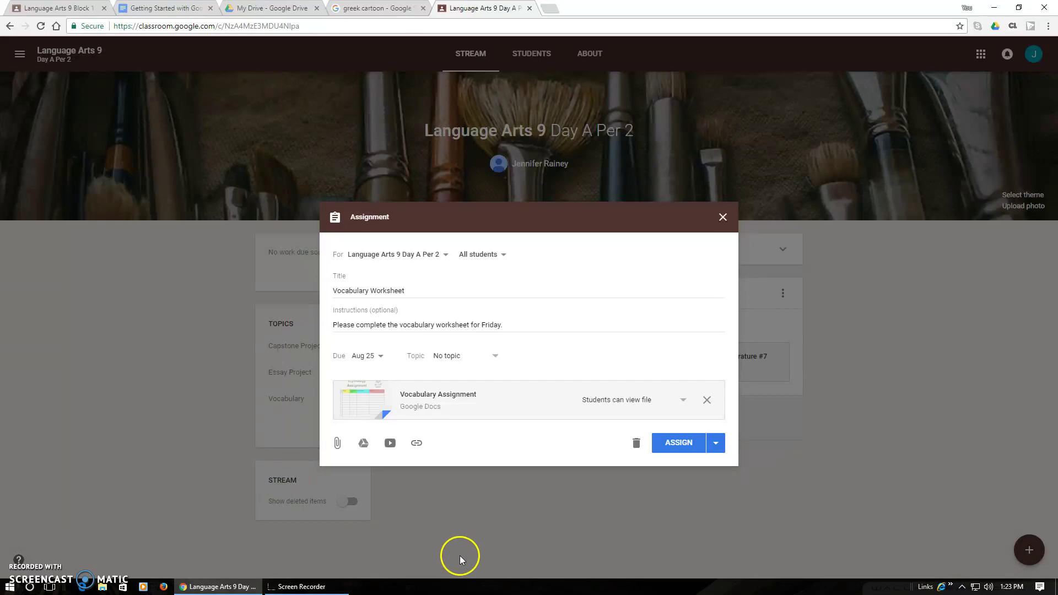
pyautogui.click(494, 356)
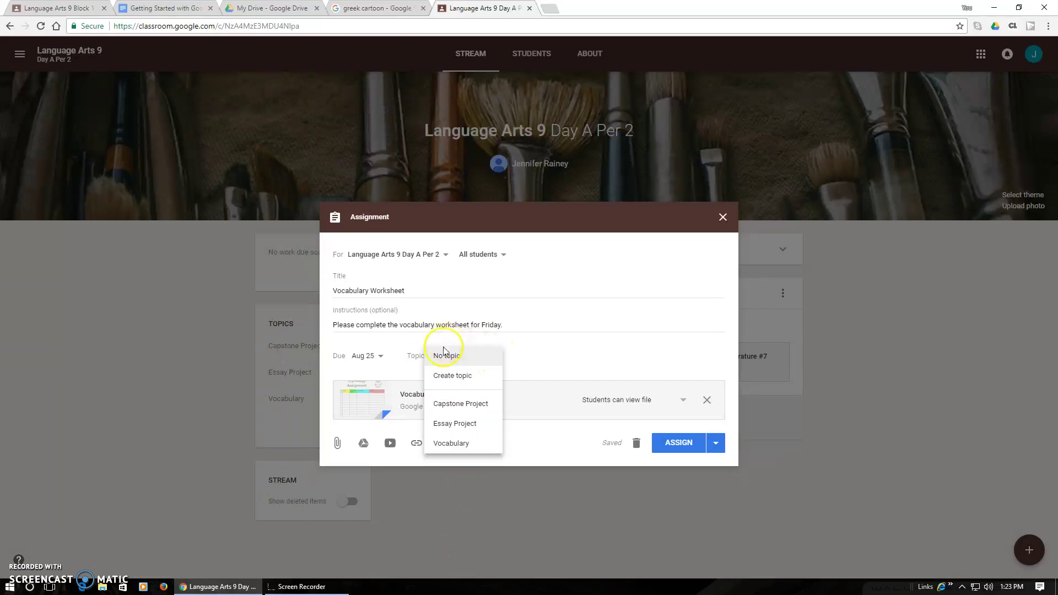
pyautogui.click(460, 448)
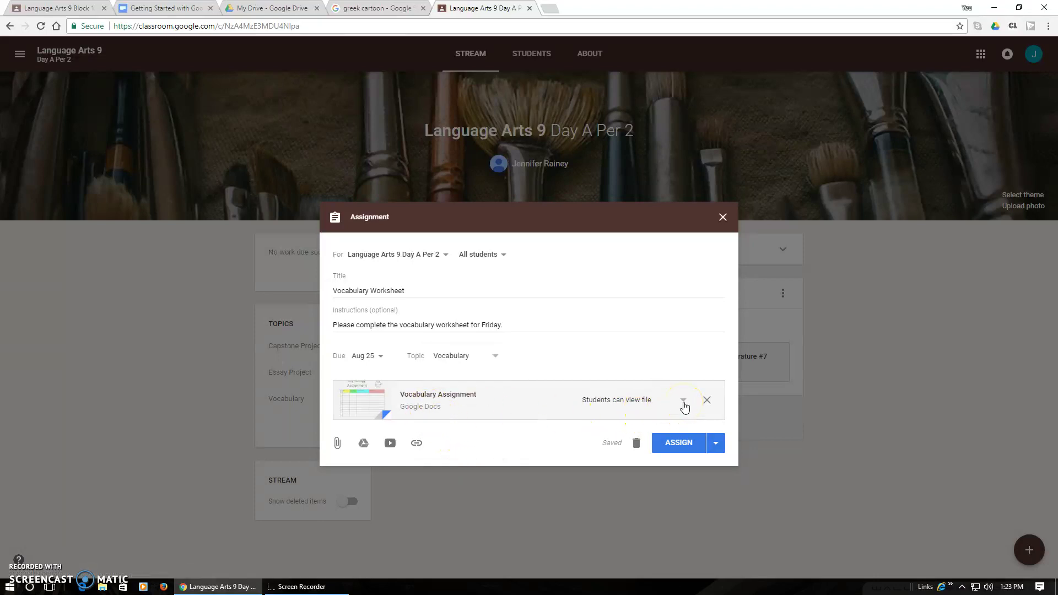
# Step: Set the attached file to "Make a copy for each student" and assign the work to all students
pyautogui.click(683, 402)
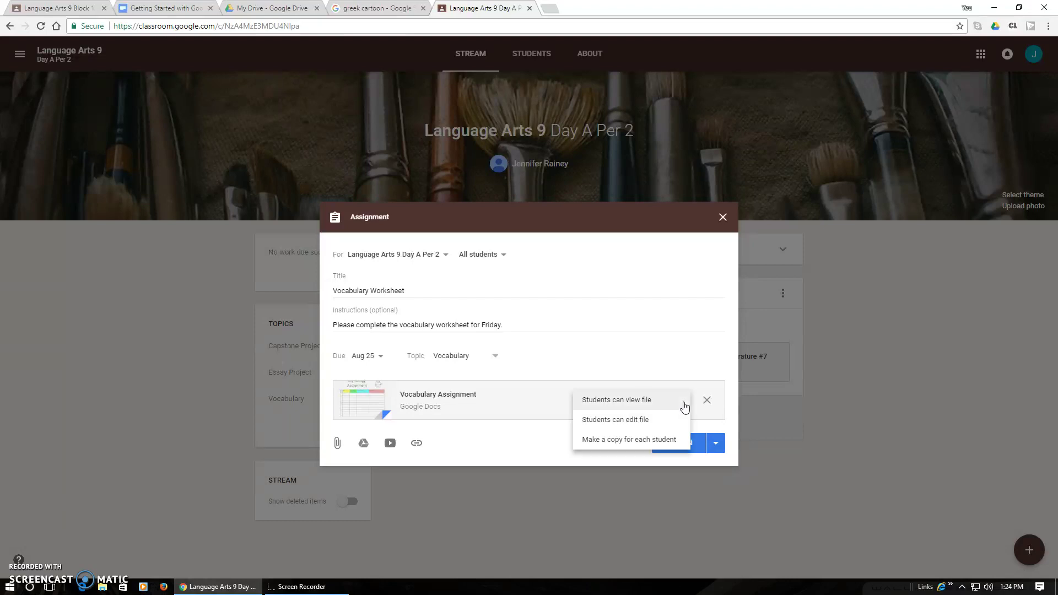
pyautogui.click(612, 445)
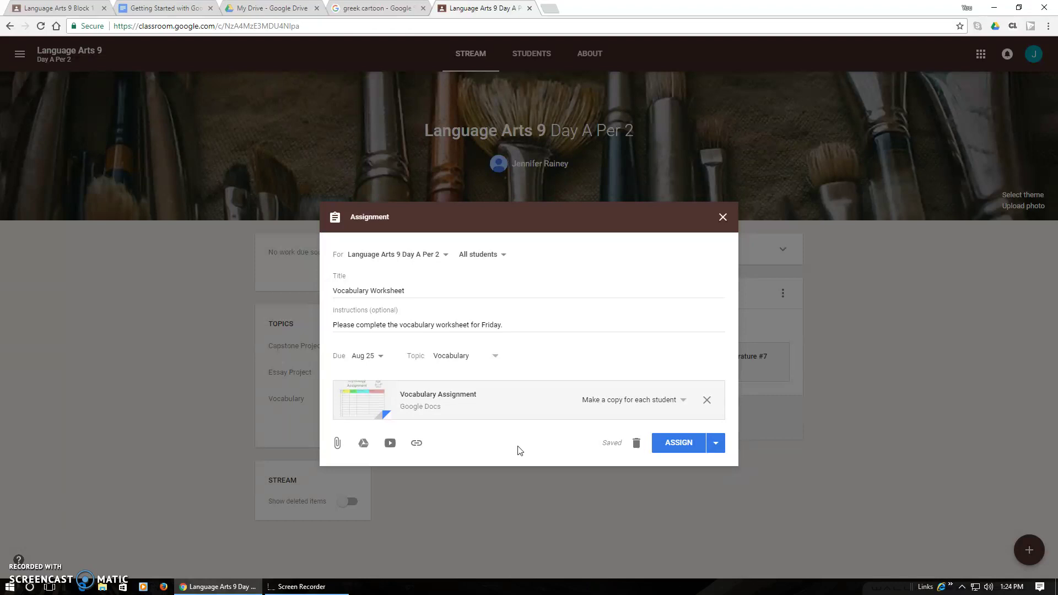
pyautogui.click(502, 259)
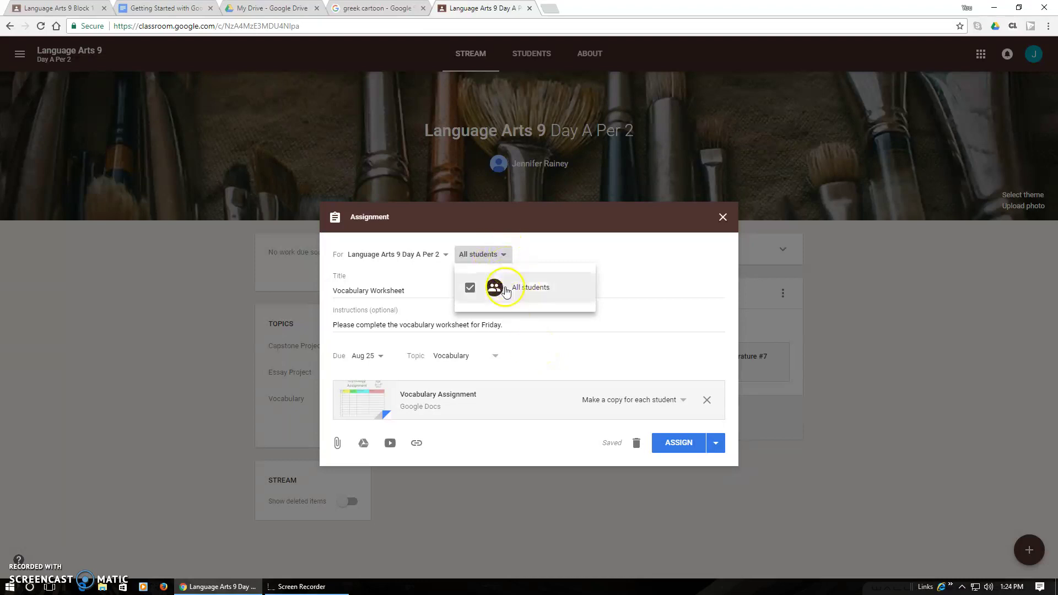
pyautogui.click(686, 274)
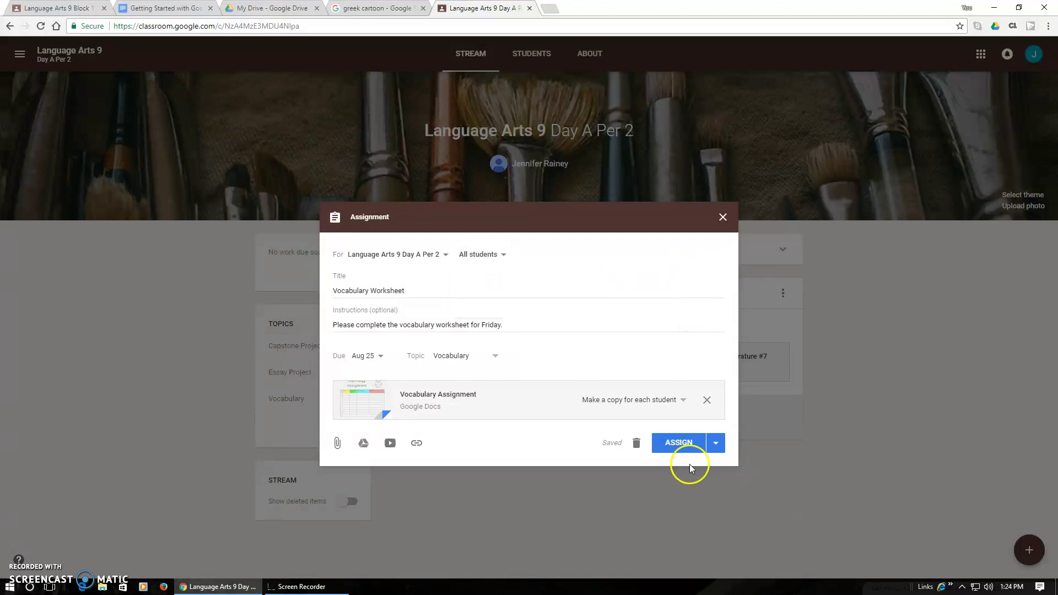
pyautogui.click(679, 443)
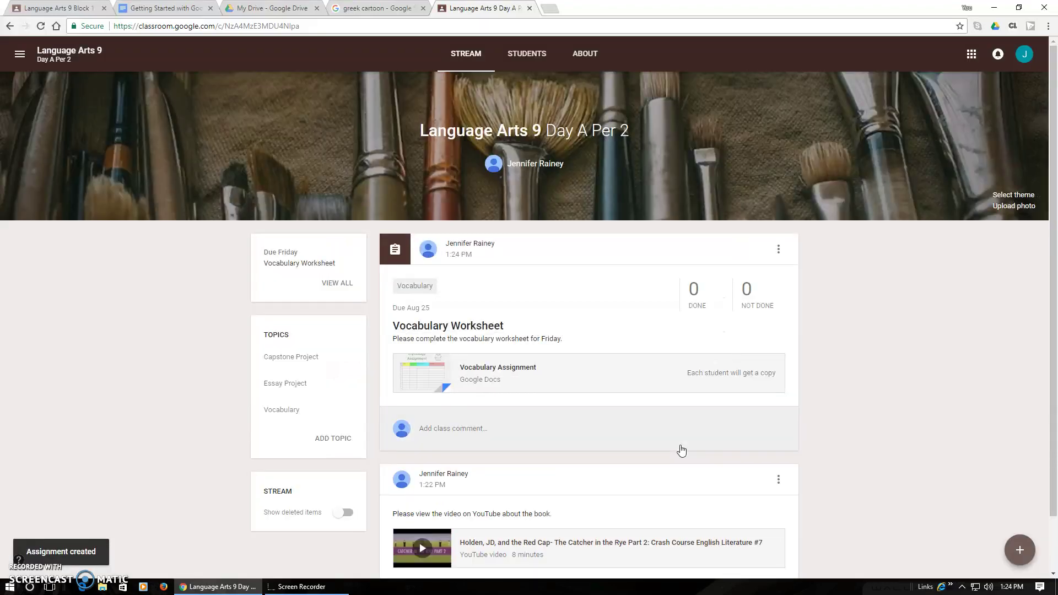
# Step: Create the question "What was the meaning of Chapter 8 in Long Walk to Water?" with instructions "(Consider the effect of the actions of the rebels.)"
pyautogui.moveTo(1020, 538)
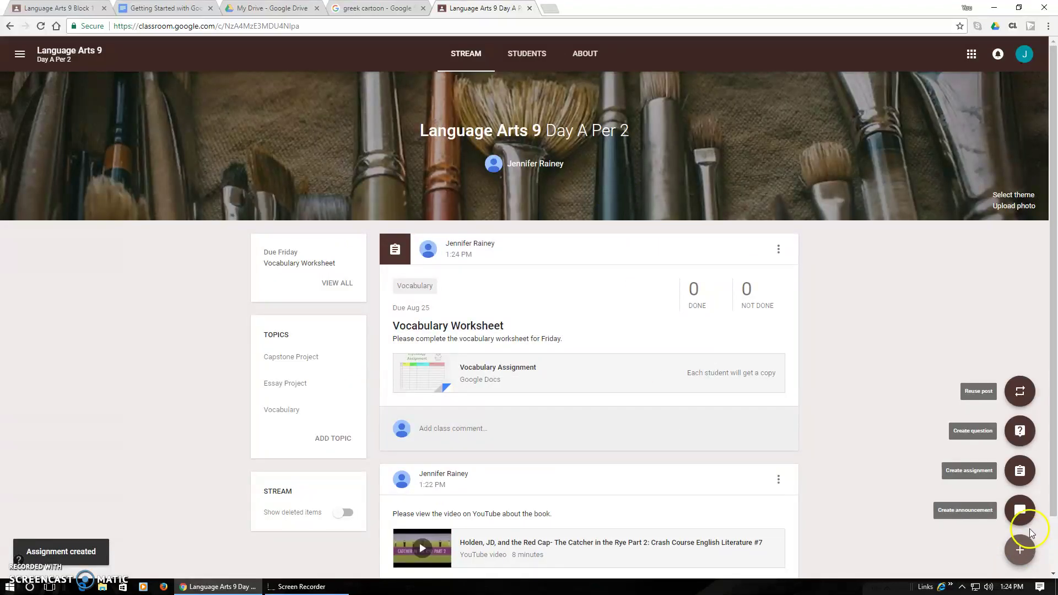
pyautogui.click(1023, 432)
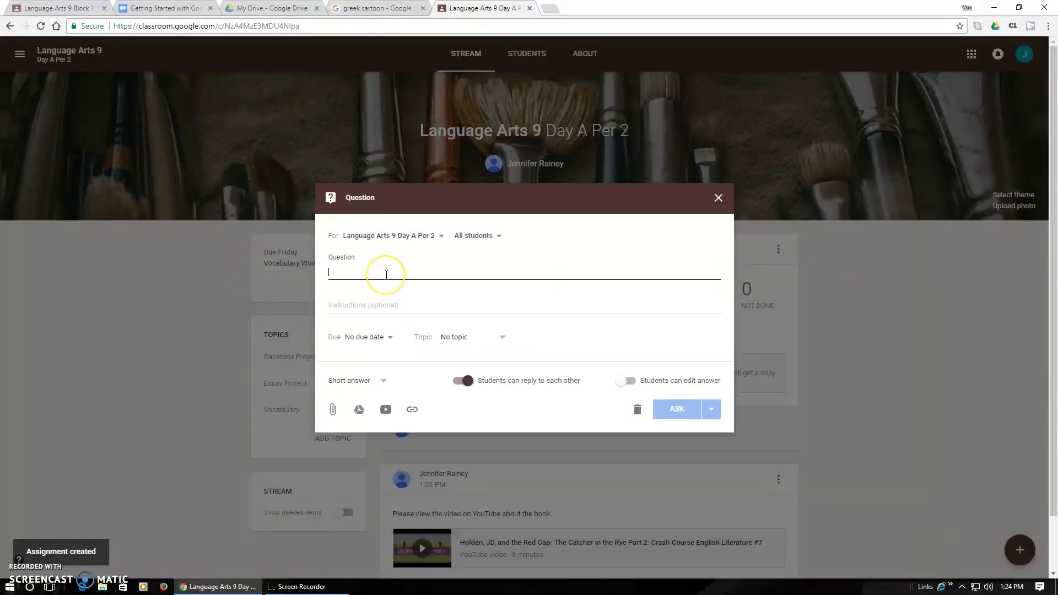
pyautogui.write('What ')
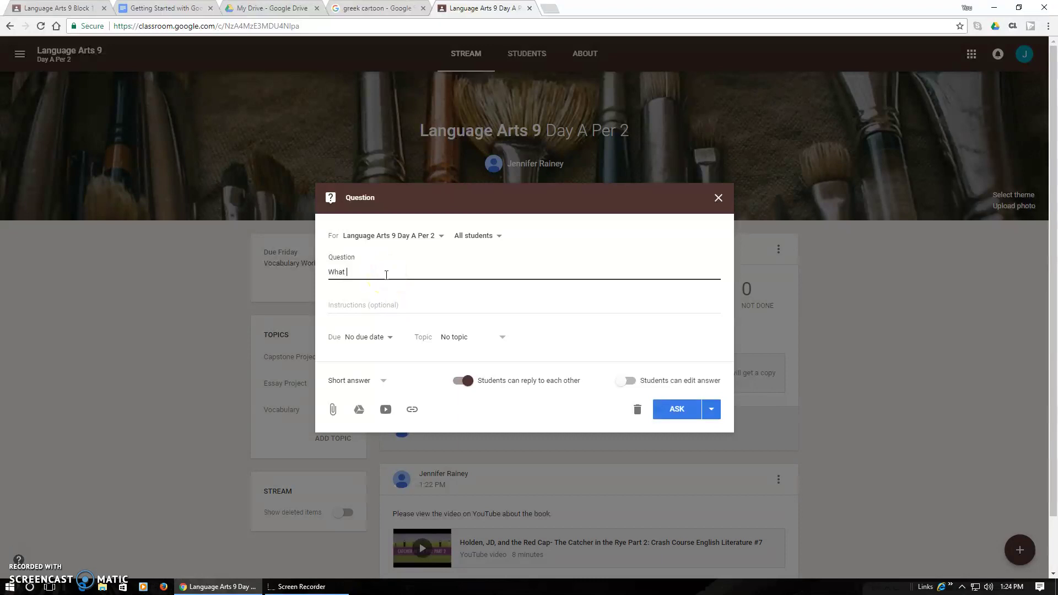
pyautogui.write('was the meaning of Chapter 8 in Long Walk to Water?')
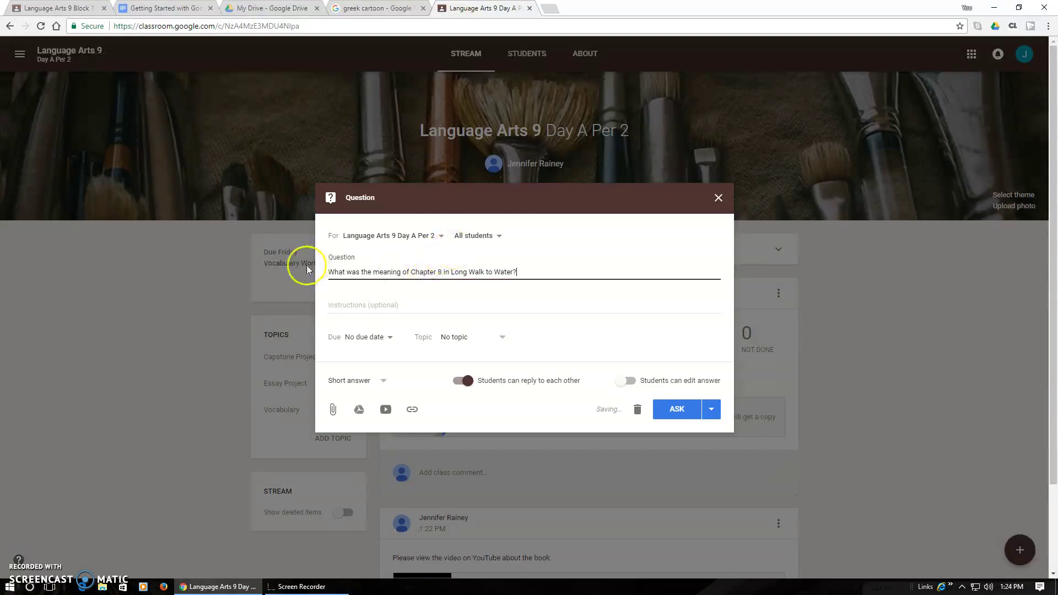
pyautogui.click(356, 312)
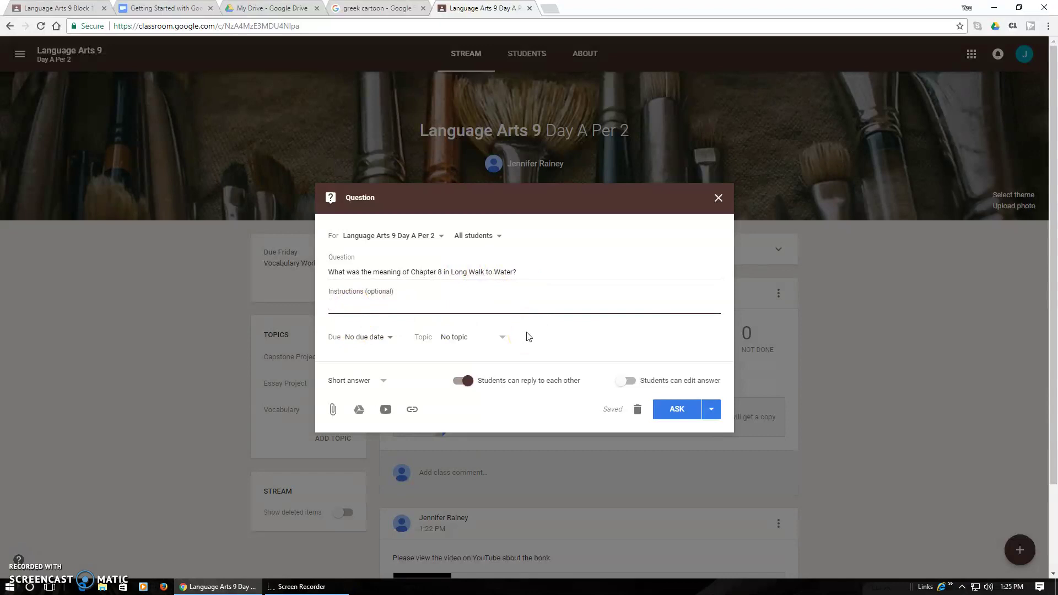
pyautogui.write('(Consider the effect of the actions of the rebels.)')
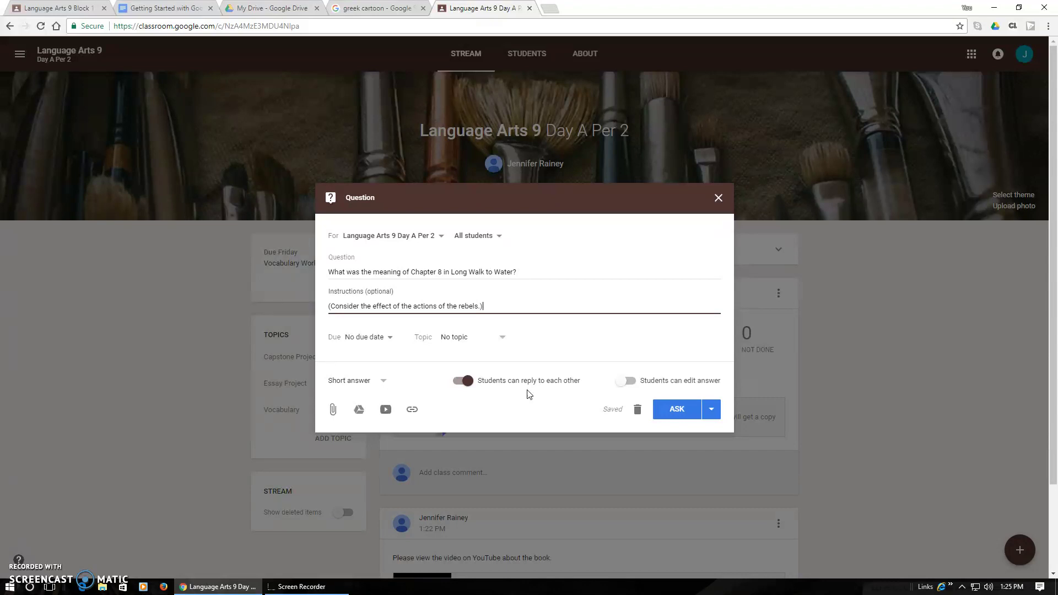
# Step: Turn off students replying to each other, keep answer editing off, and post the question
pyautogui.click(464, 380)
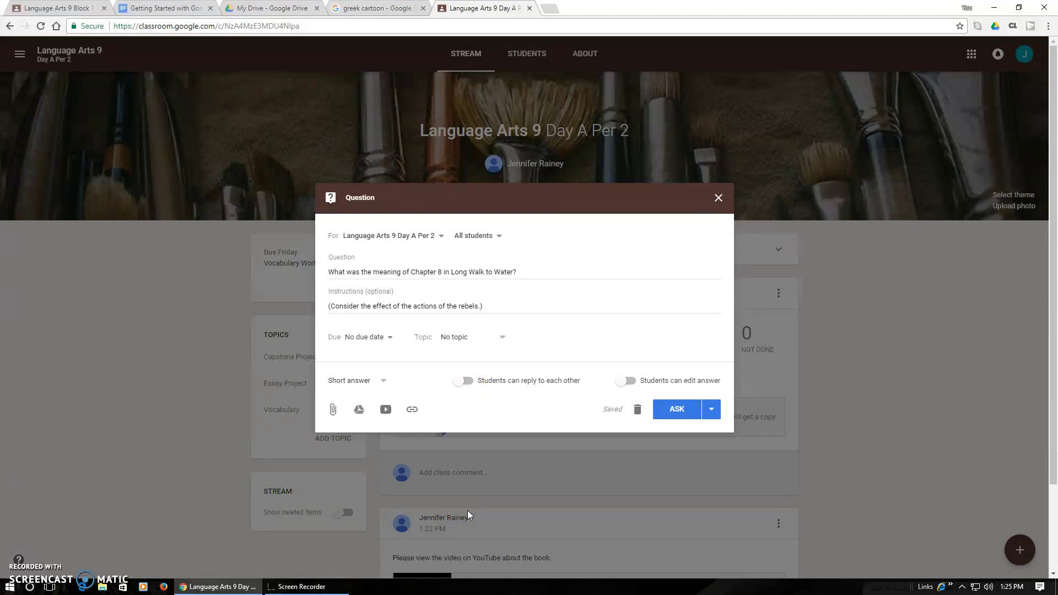
pyautogui.click(627, 382)
pyautogui.click(628, 383)
pyautogui.click(682, 412)
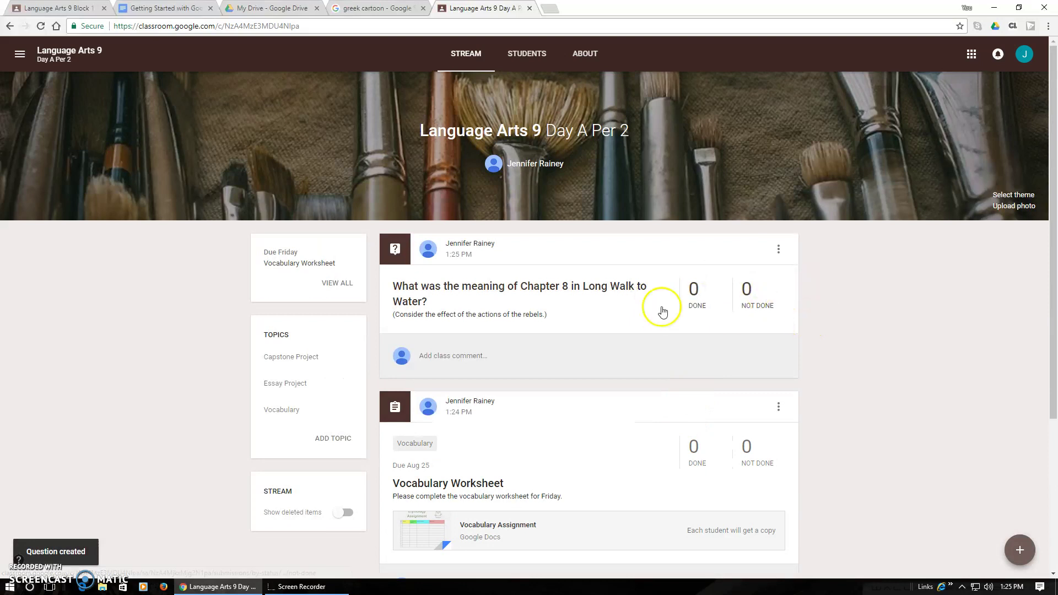
# Step: Look over the stream posts, open the class's Students page and dismiss the class permissions tip
pyautogui.scroll(-4, 496, 365)
pyautogui.scroll(4, 496, 365)
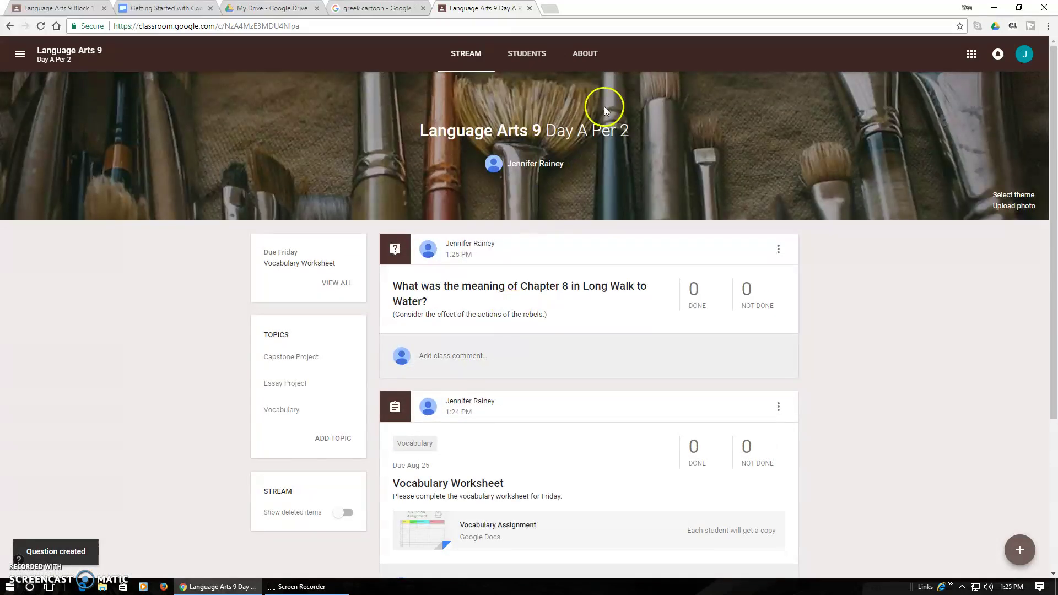
pyautogui.click(521, 57)
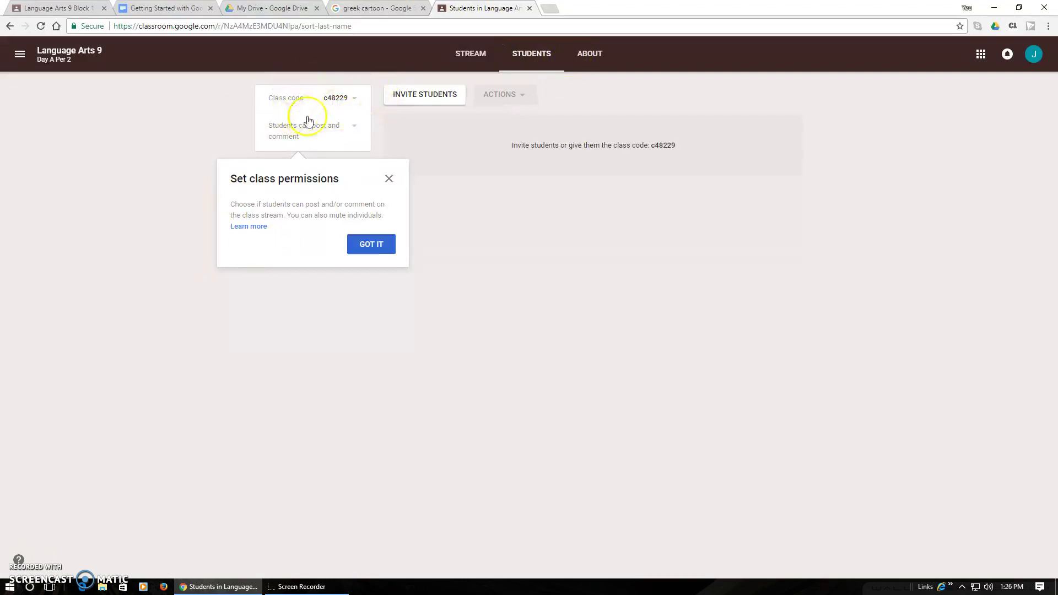
pyautogui.click(388, 179)
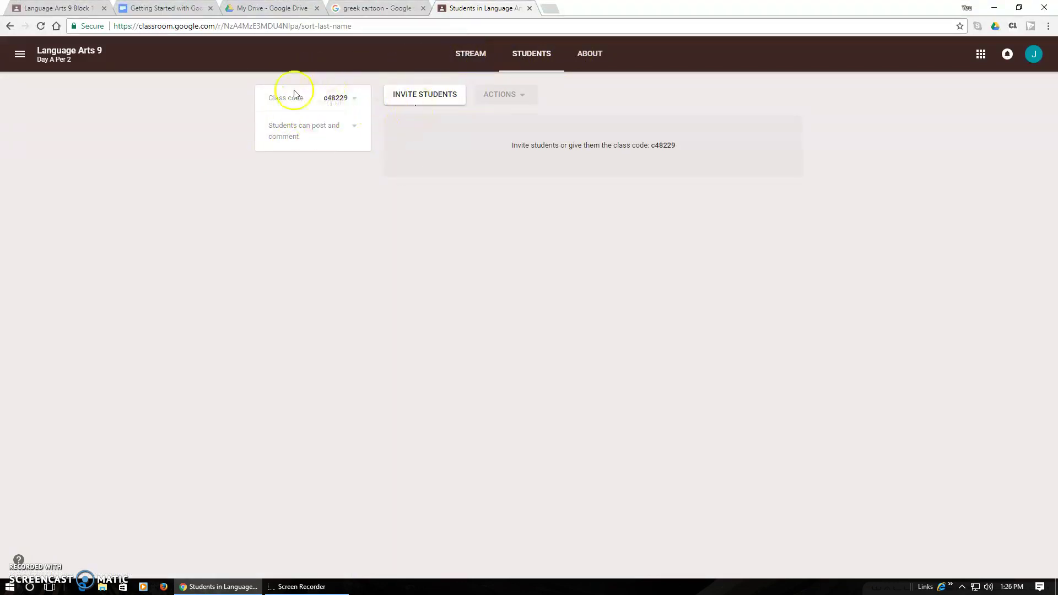
# Step: Return to the class stream and review its posts, topics and upcoming work
pyautogui.click(475, 55)
pyautogui.scroll(-1, 264, 429)
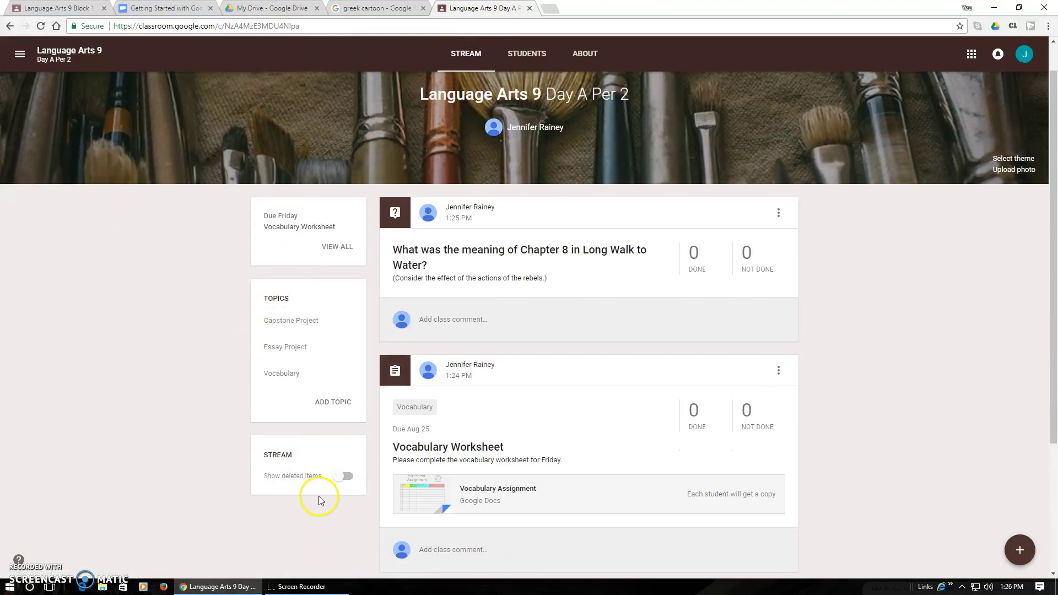
pyautogui.scroll(1, 308, 496)
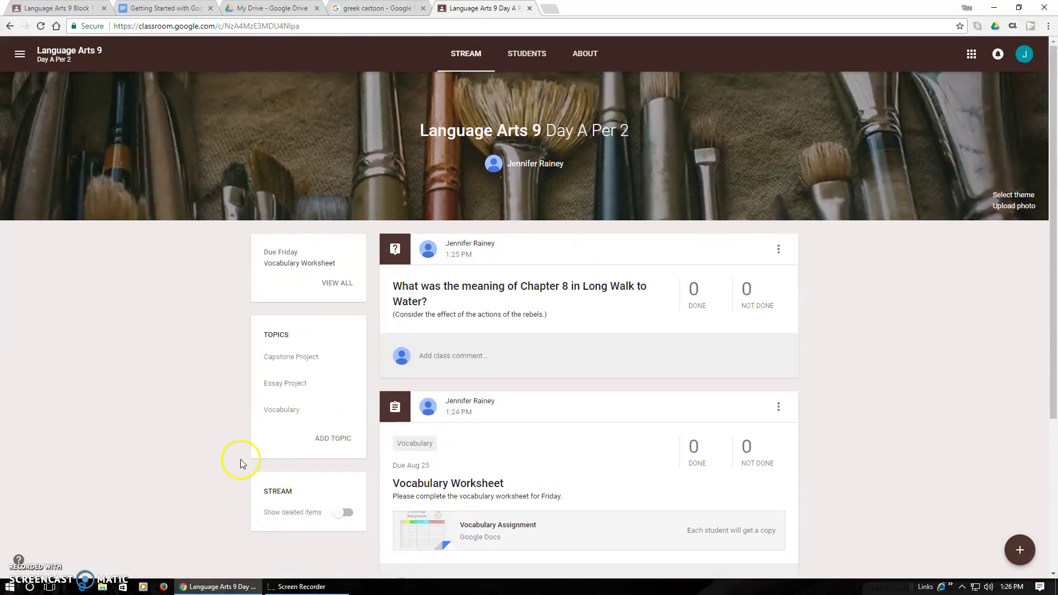
pyautogui.scroll(-3, 554, 260)
pyautogui.scroll(3, 548, 283)
# Step: View the class code options and the student posting and commenting permissions on the Students page
pyautogui.click(532, 54)
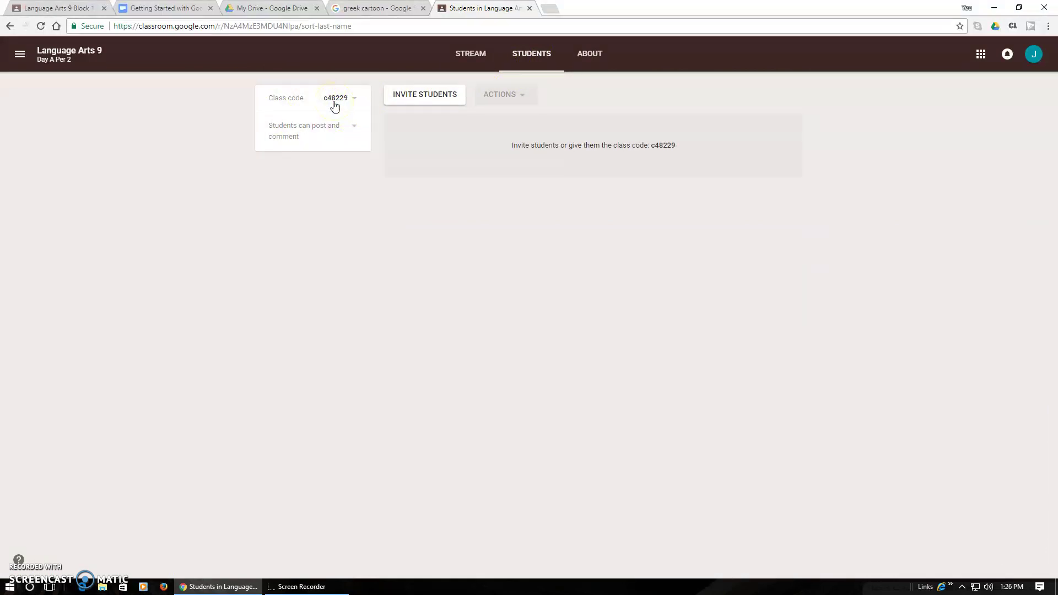
pyautogui.click(334, 104)
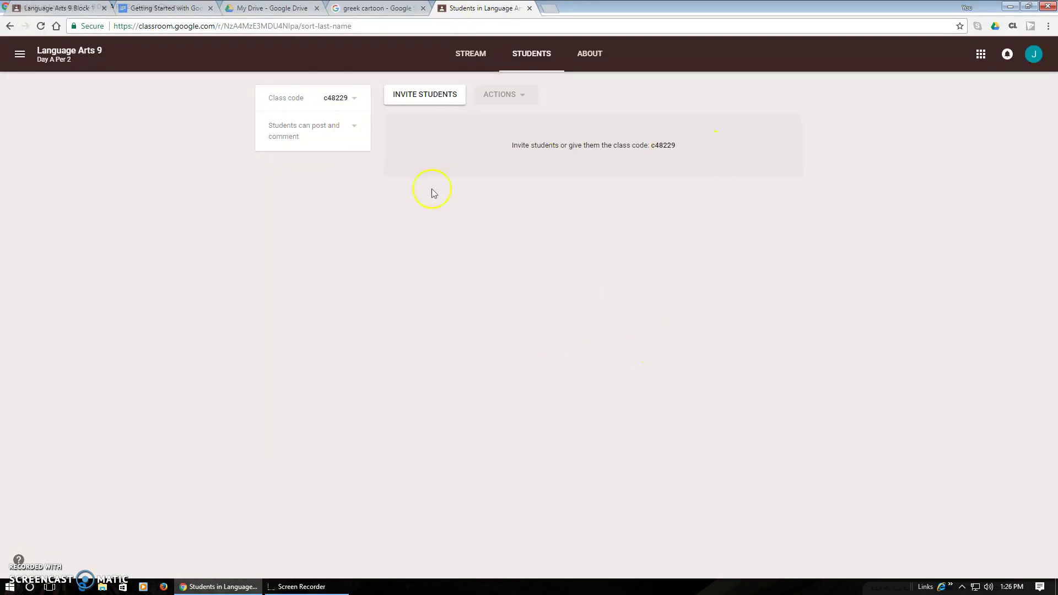
pyautogui.click(356, 129)
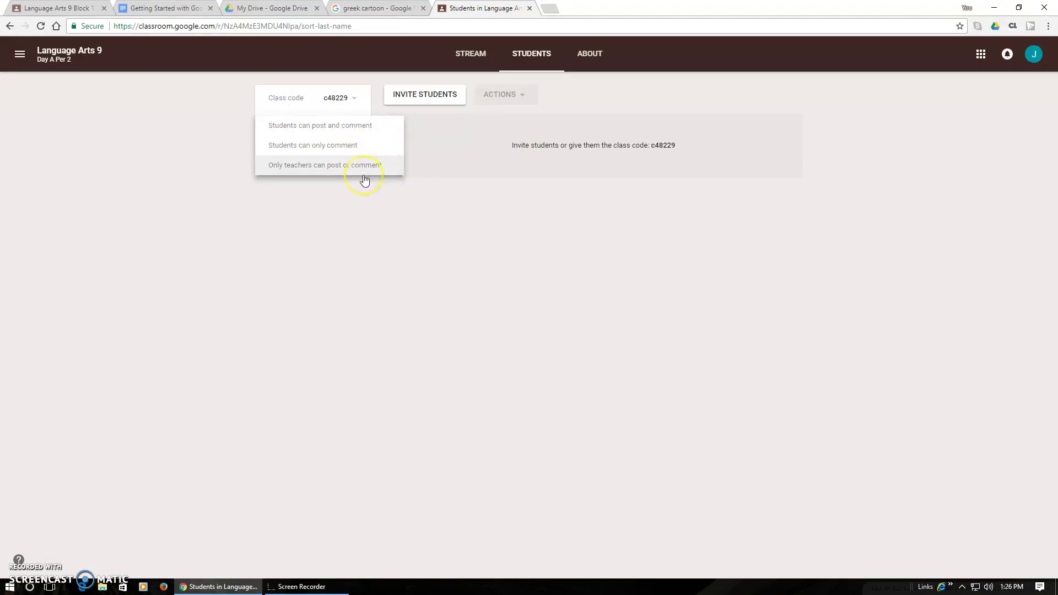
pyautogui.click(523, 248)
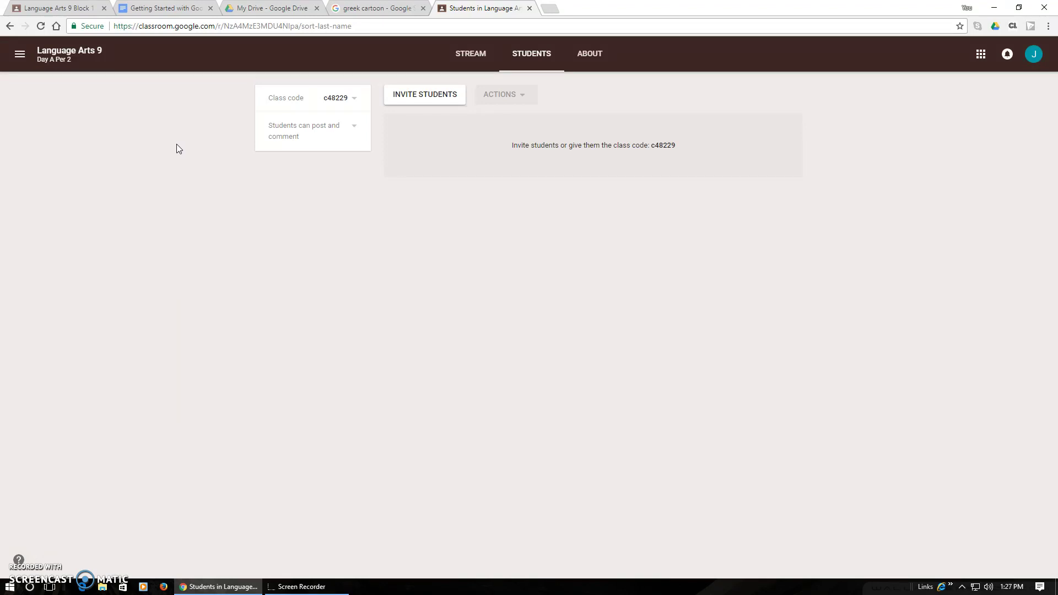
# Step: Switch to the "Getting Started with Google Classroom" document in Google Docs
pyautogui.click(163, 9)
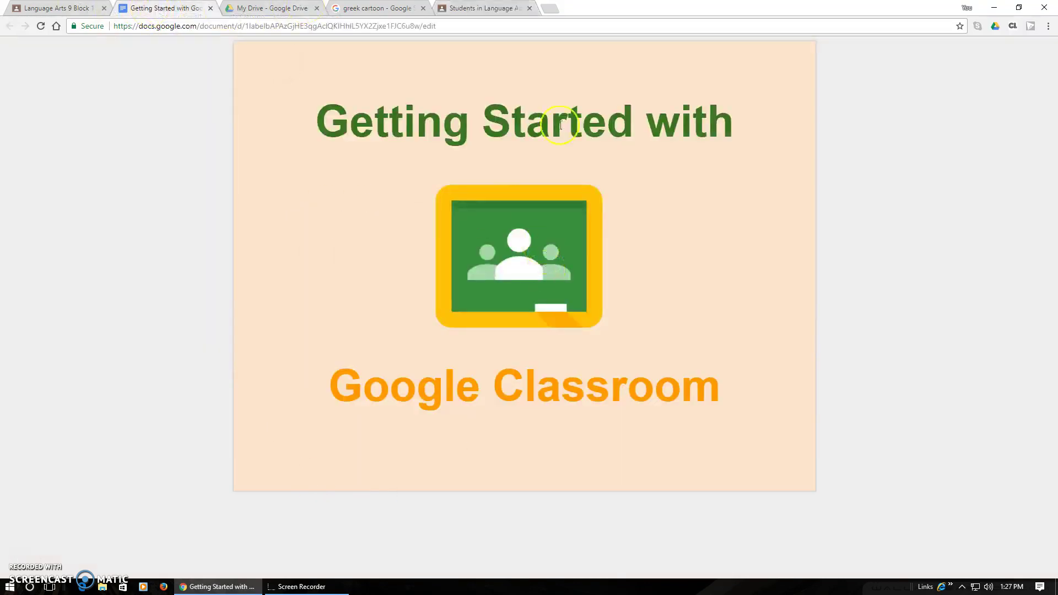